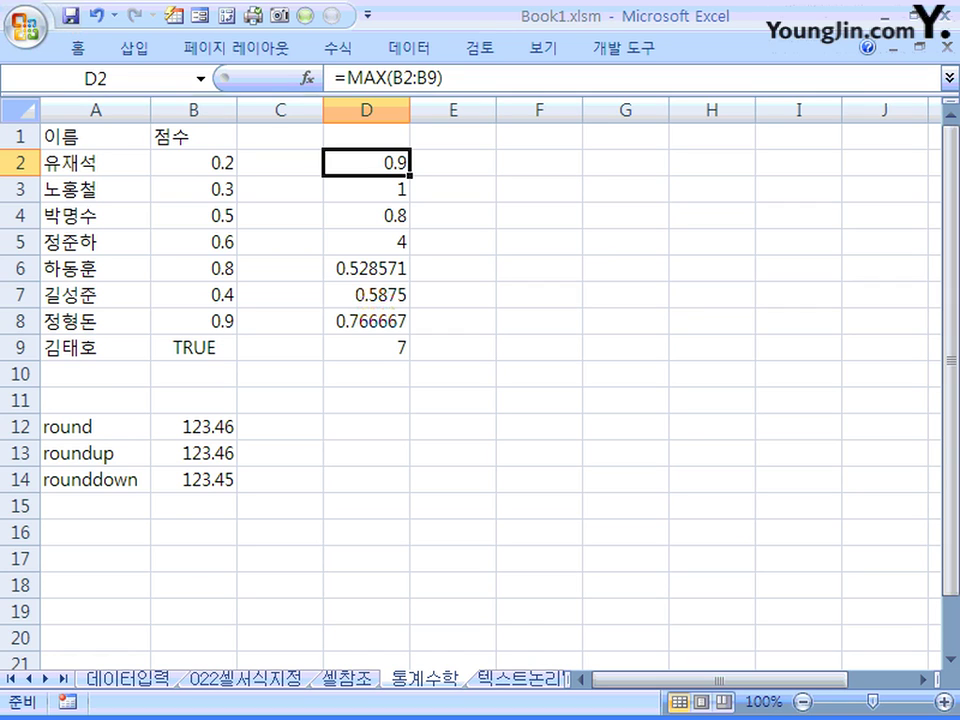
Examine the MAX formula in D2 and the MAXA formula in D3 against the scores in B2:B9, including the logical value in B9
left_click(193, 163)
left_click_drag(194, 162, 194, 347)
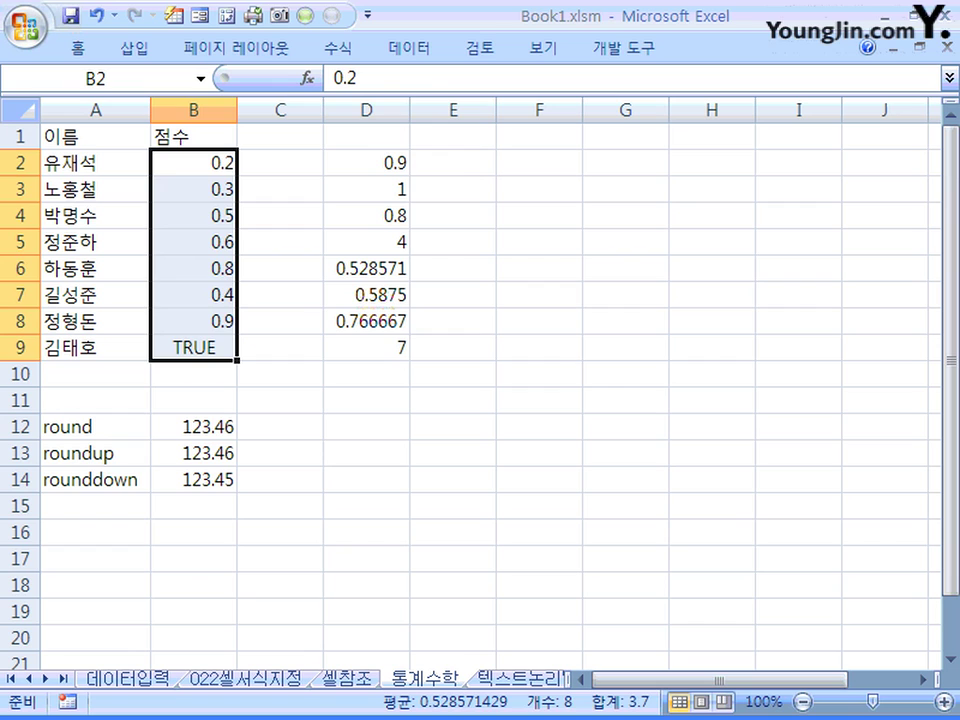
left_click(366, 163)
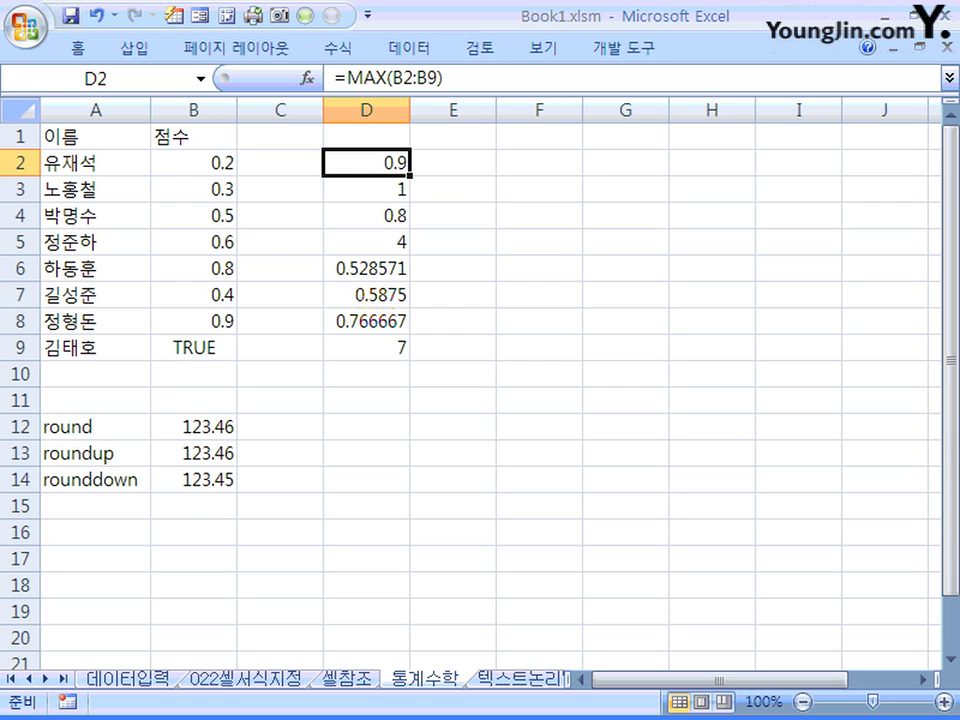
left_click(366, 189)
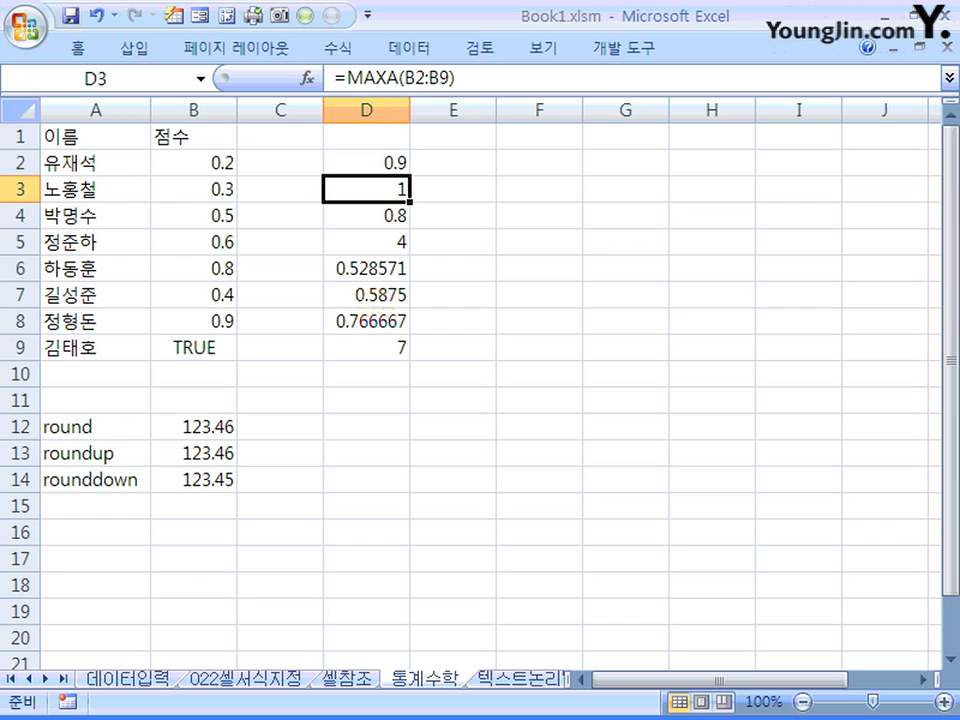
left_click(193, 347)
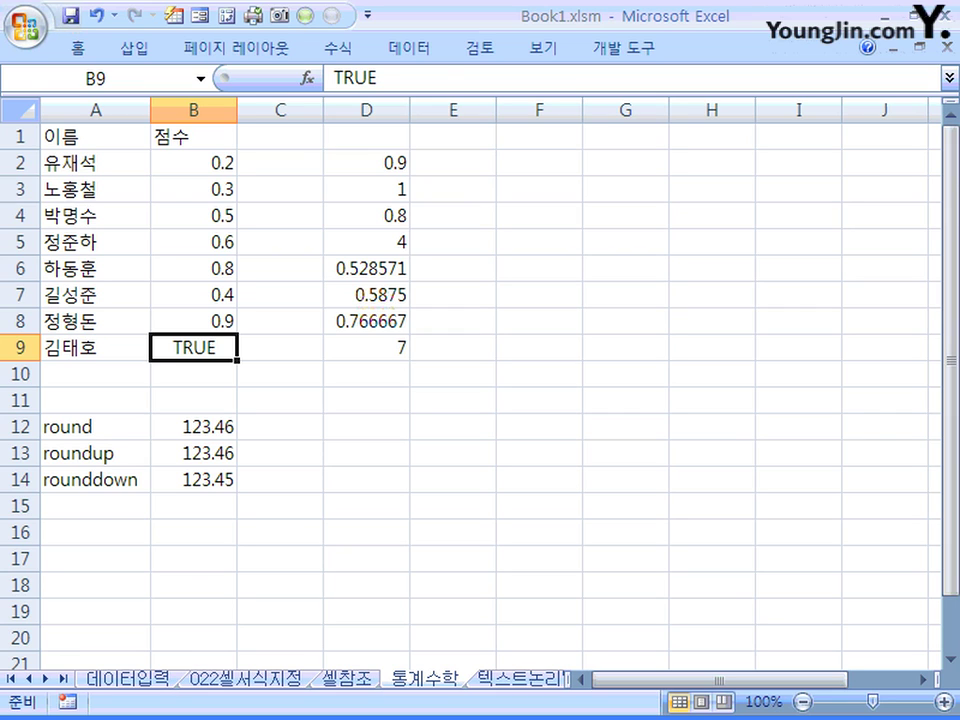
left_click(366, 189)
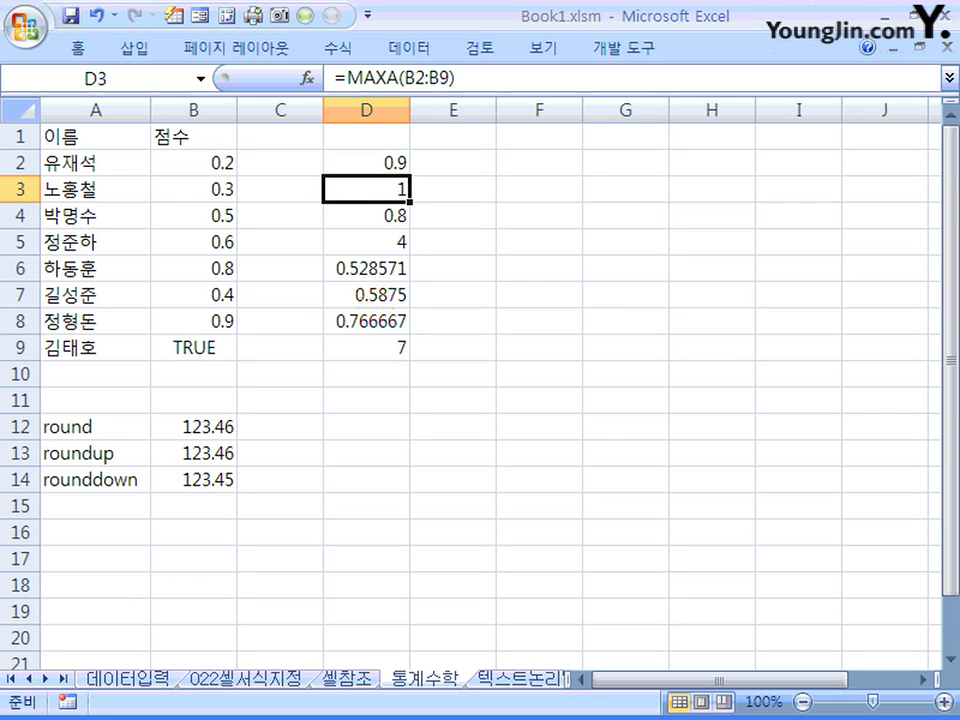
Review the Array and K arguments of the LARGE formula in D4
left_click(366, 215)
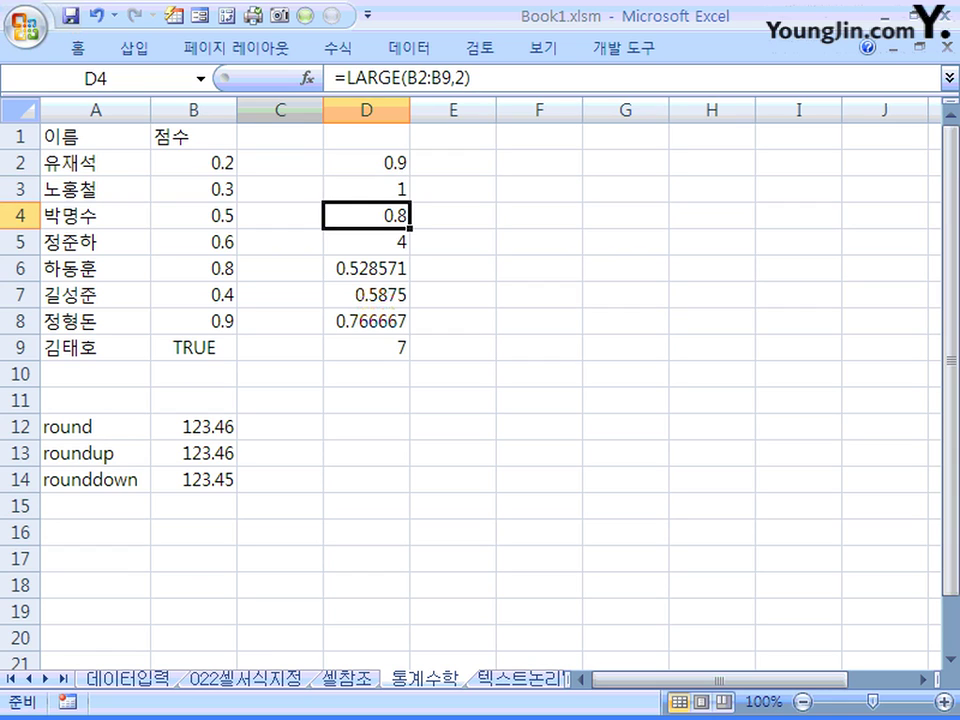
left_click(470, 78)
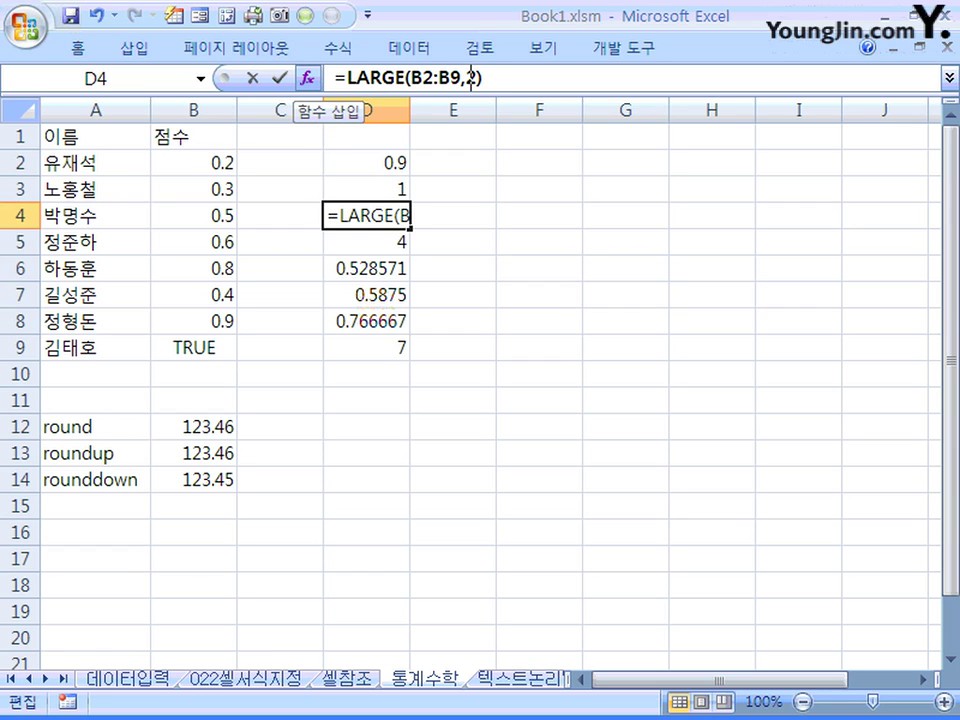
left_click(305, 79)
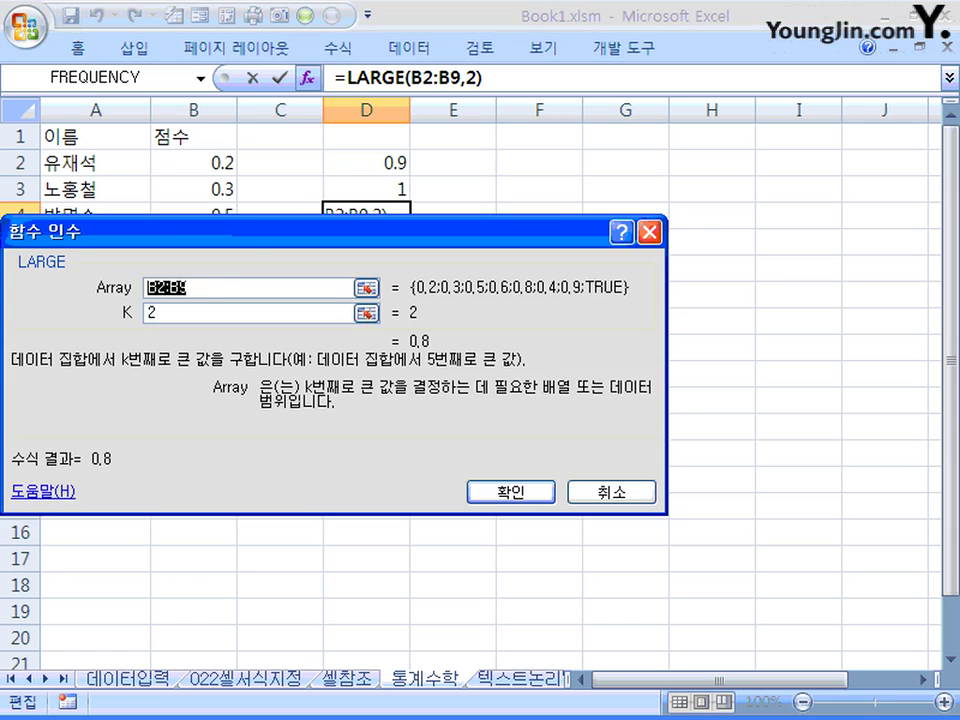
left_click_drag(300, 219, 488, 382)
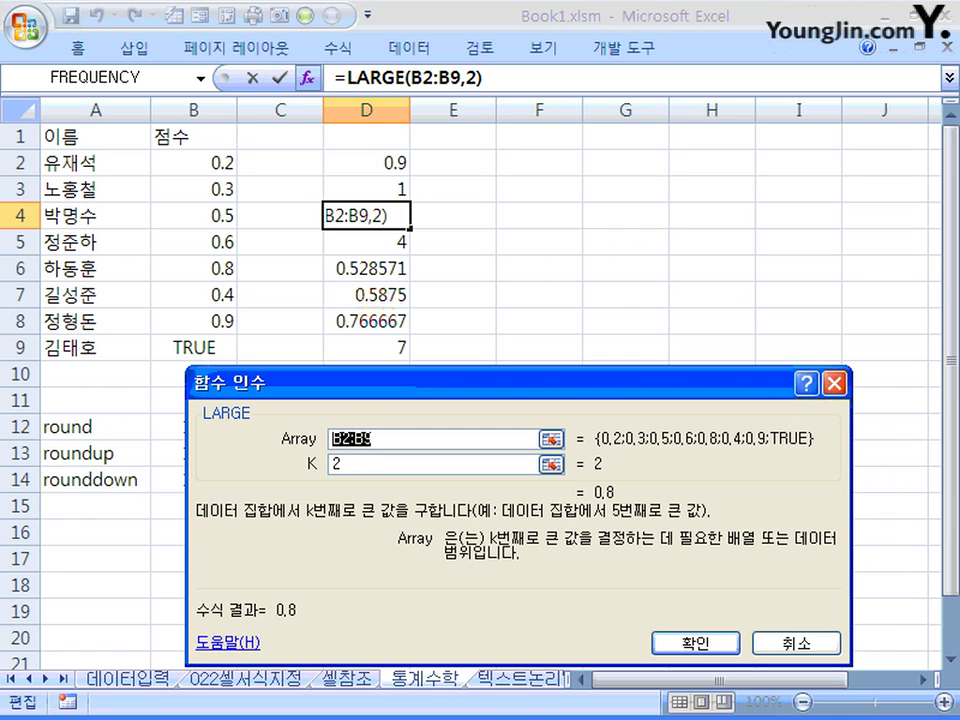
key("Tab")
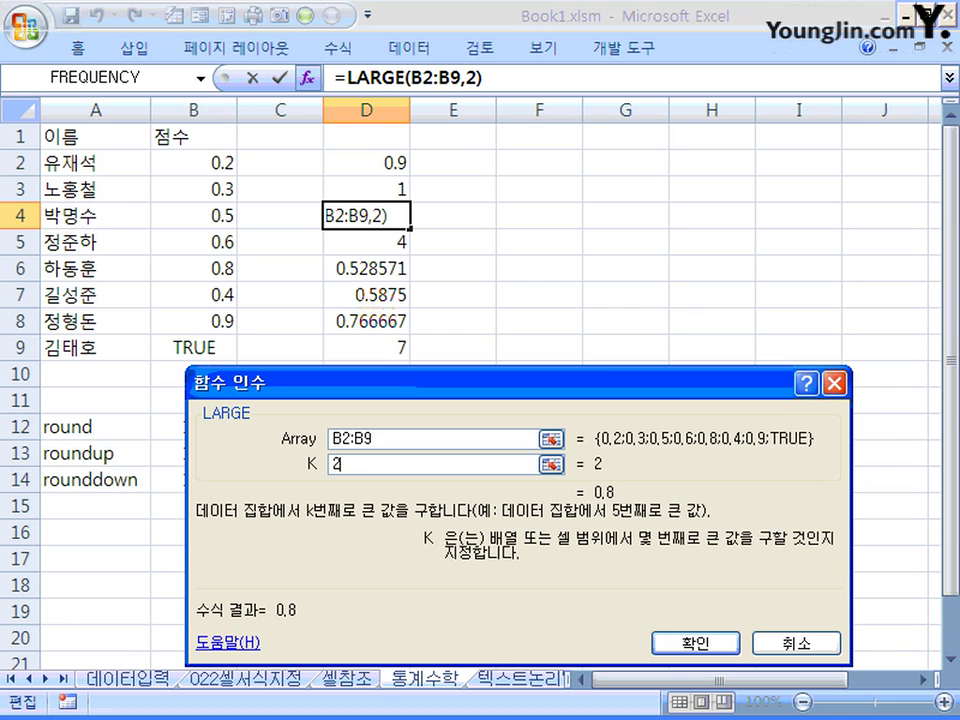
key("Return")
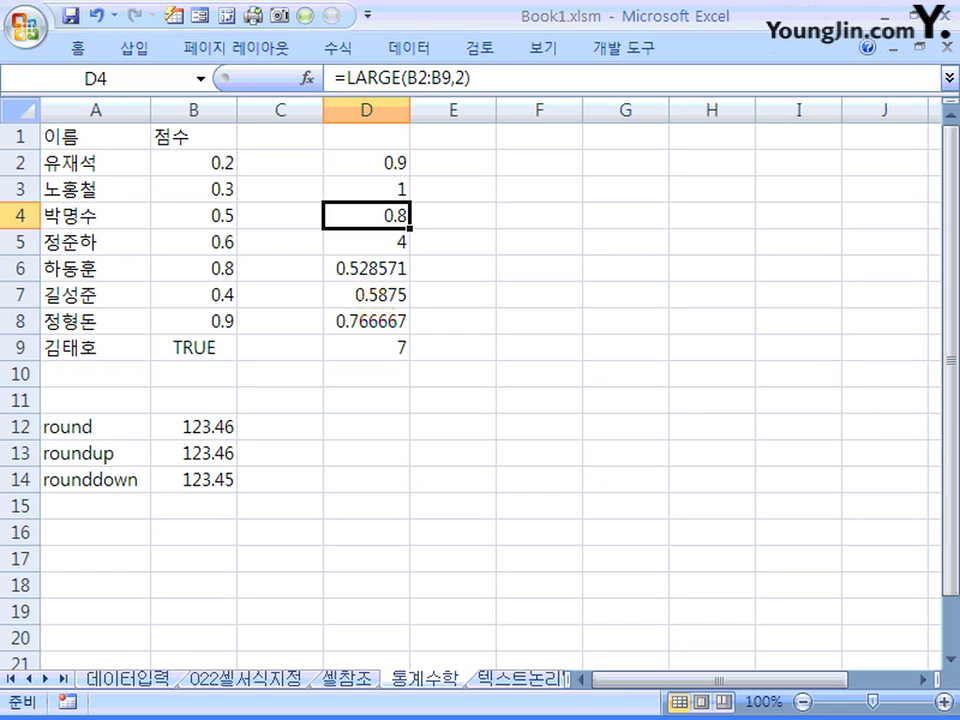
Review the Number, Ref and Order arguments of the RANK formula in D5, leaving the formula unedited
left_click(366, 242)
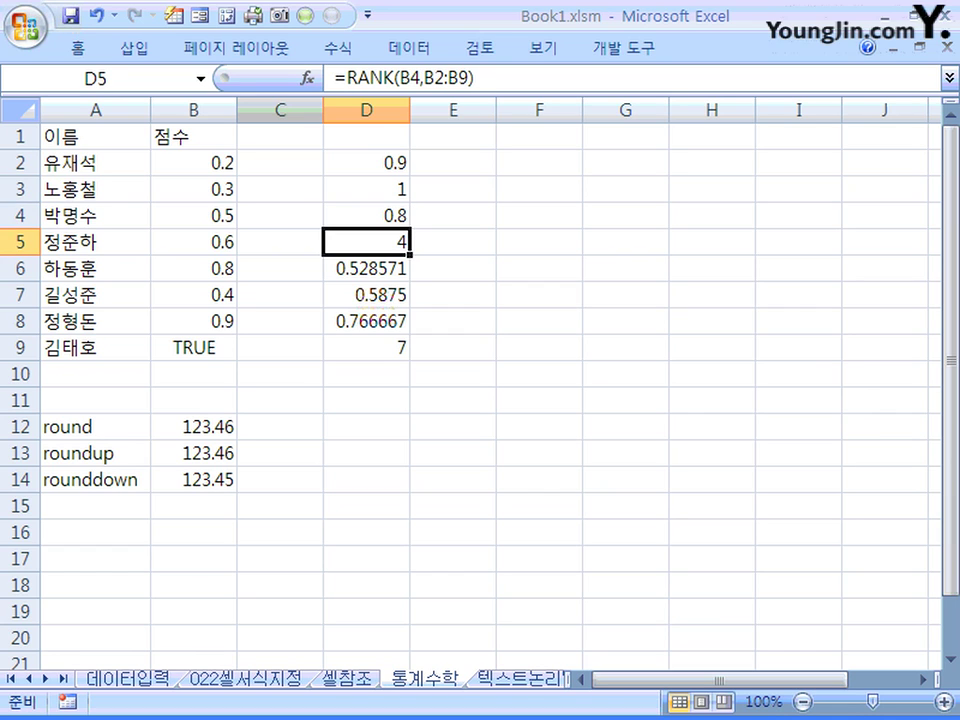
left_click(307, 78)
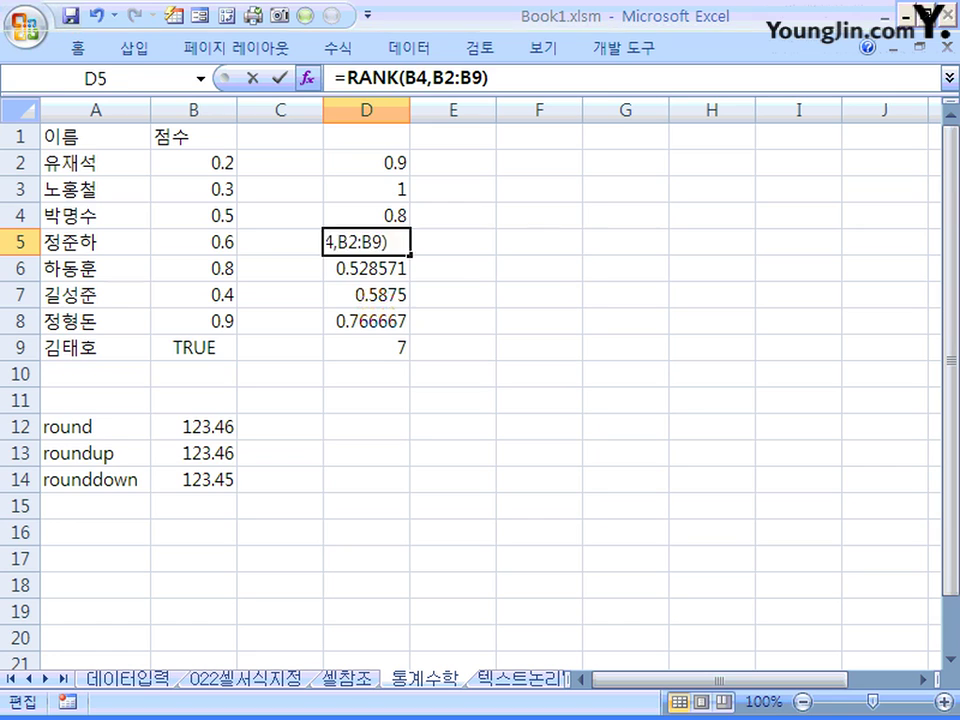
left_click_drag(280, 212, 544, 365)
left_click_drag(365, 365, 355, 375)
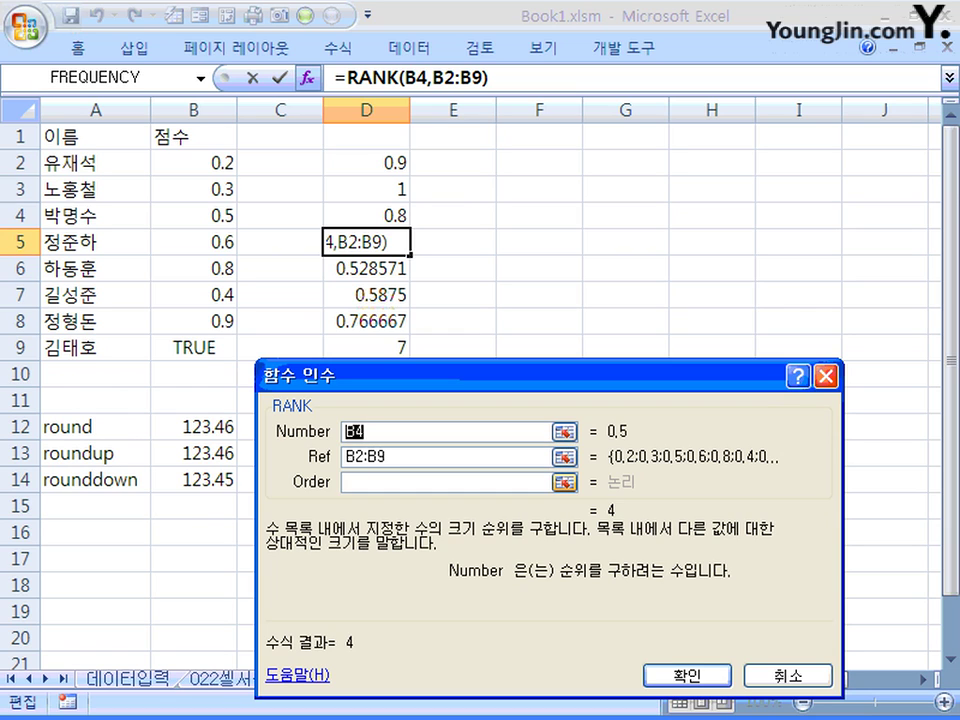
left_click(348, 482)
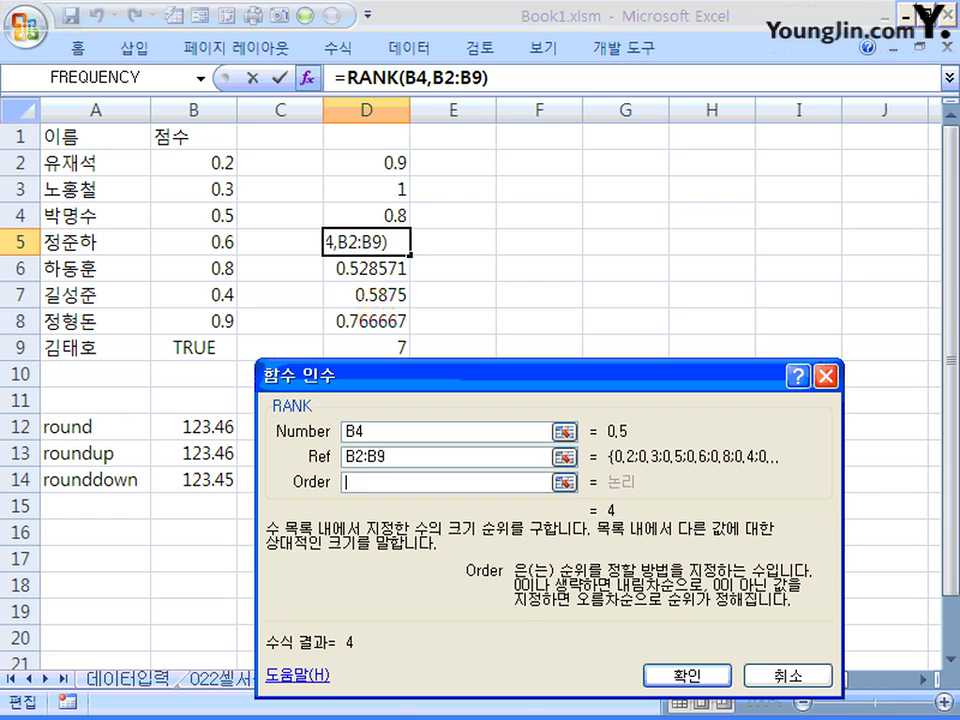
left_click(787, 675)
Review the function arguments of the AVERAGE formula in D6 and the AVERAGEA formula in D7
left_click(366, 268)
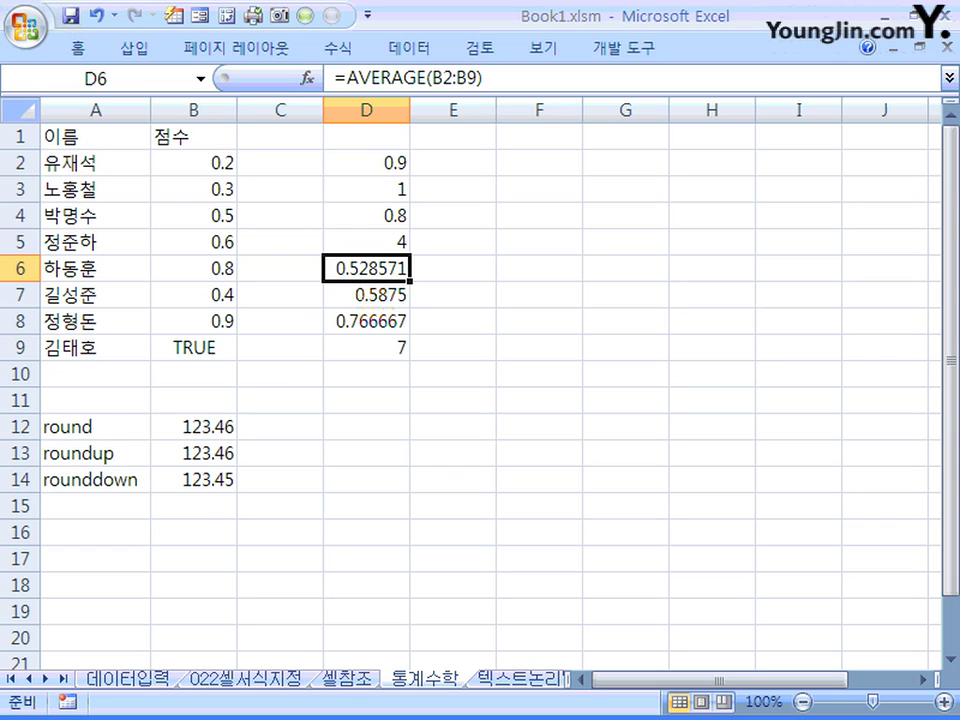
left_click(366, 295)
left_click(366, 268)
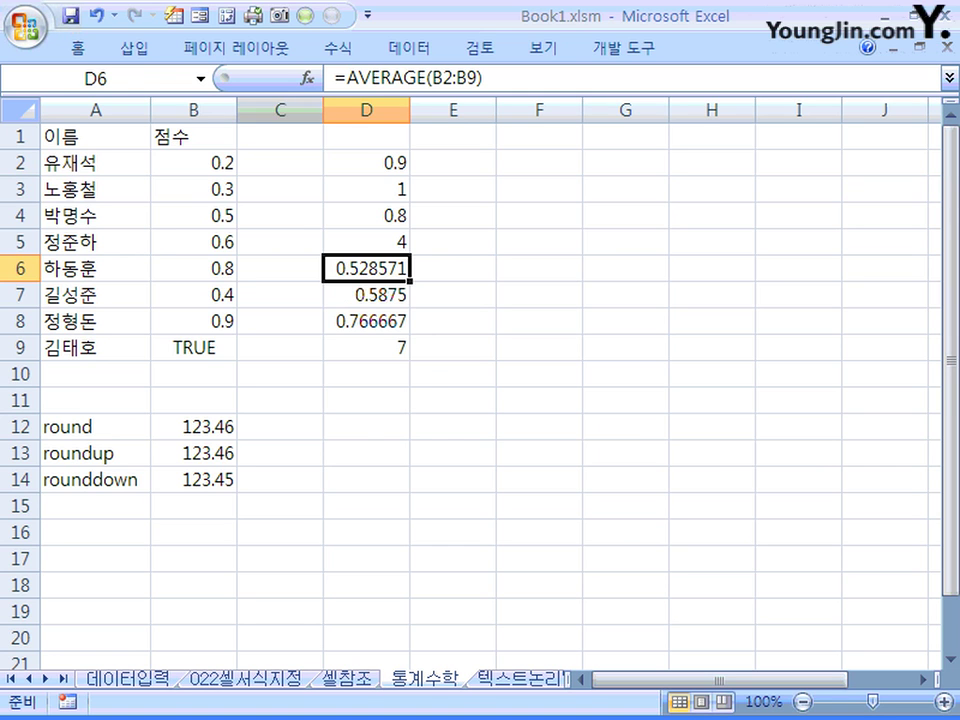
left_click(308, 77)
left_click_drag(379, 217, 499, 275)
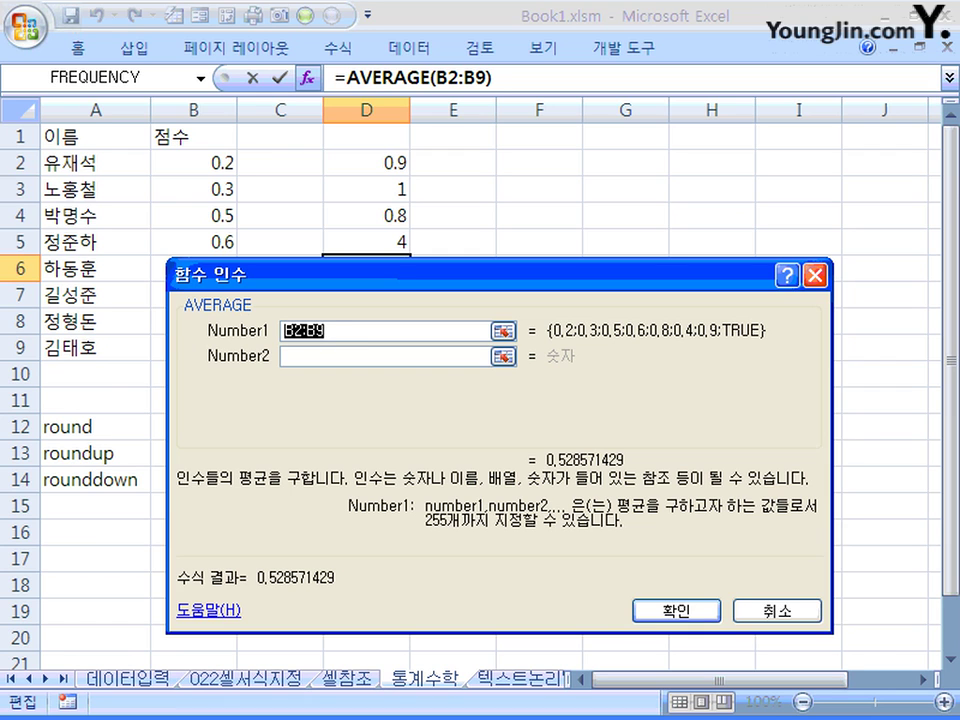
key("Return")
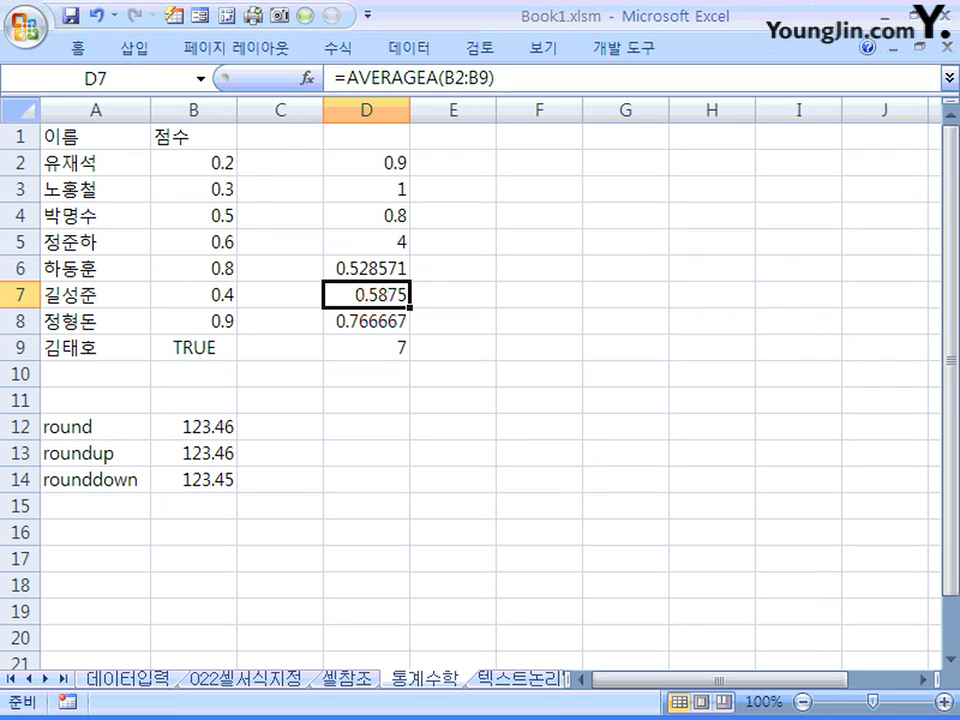
key("shift+F3")
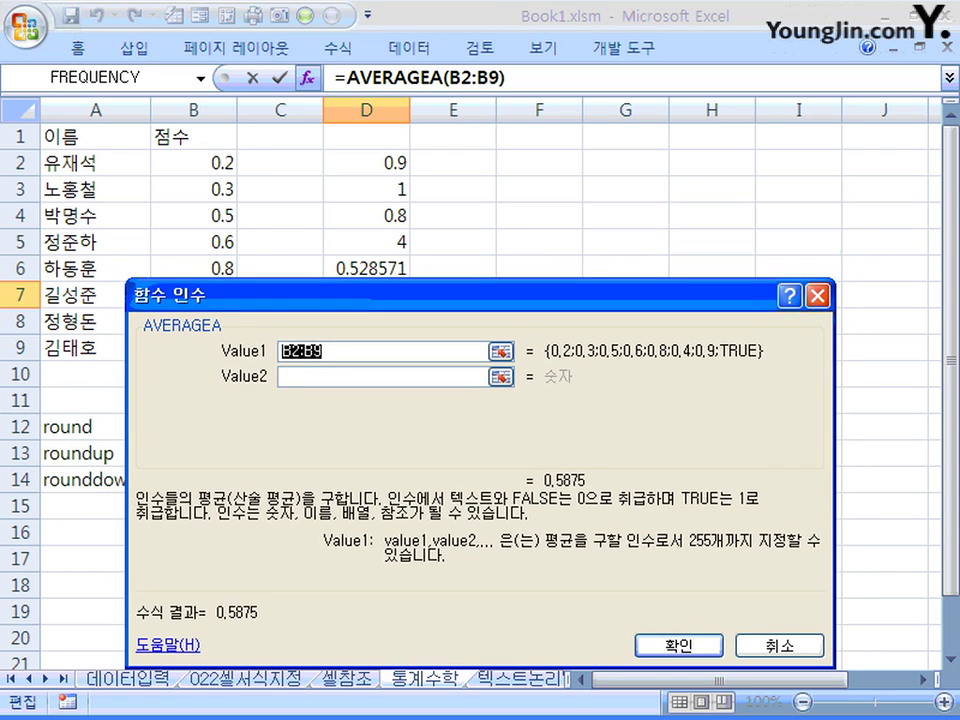
key("Return")
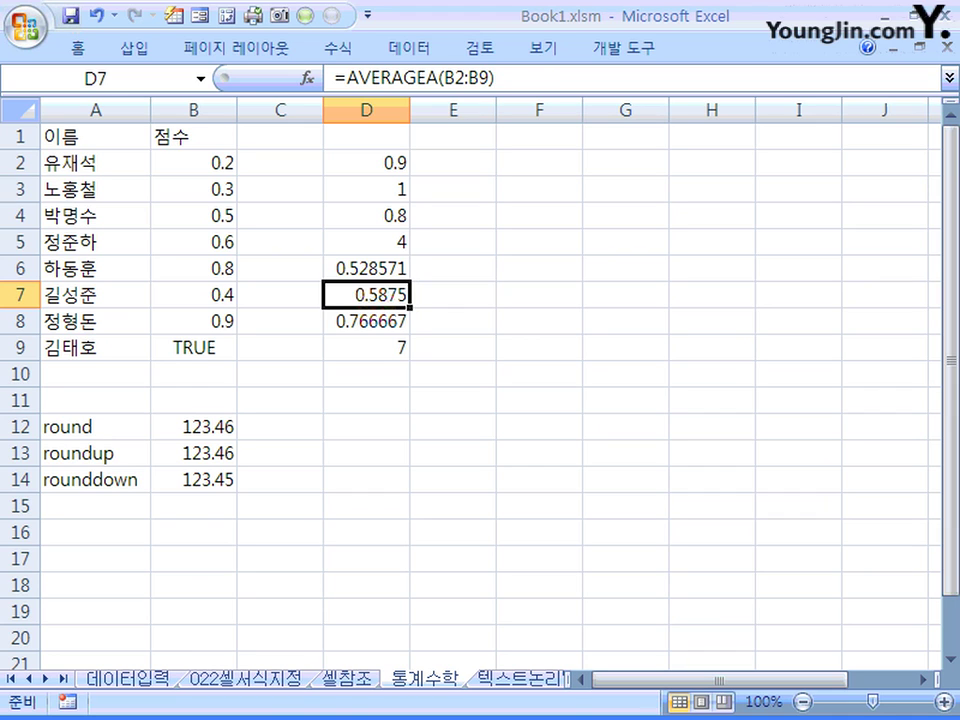
Check the AVERAGEIF formula in D8 by selecting only the scores above 0.5 in B8, B6 and B5
left_click(366, 321)
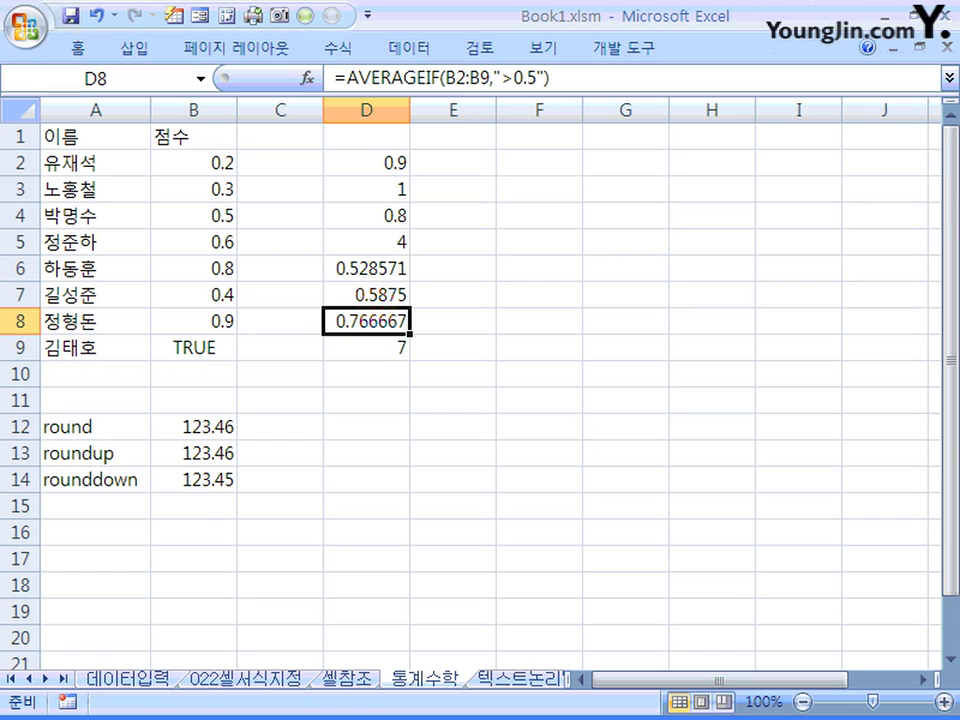
left_click(193, 321)
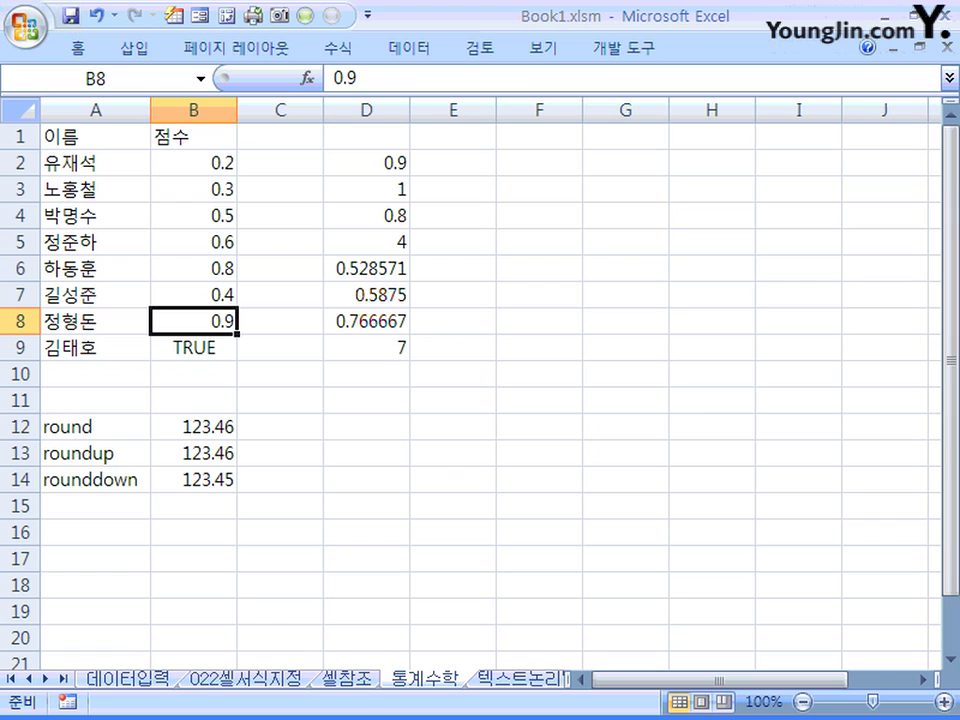
left_click(193, 268, "ctrl")
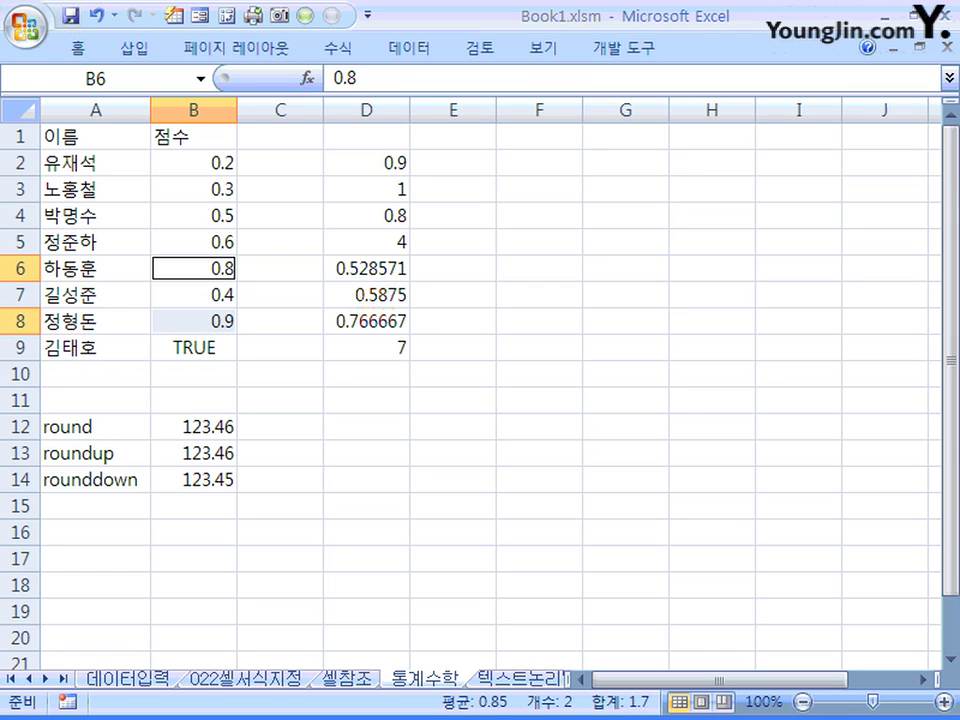
left_click(194, 242, "ctrl")
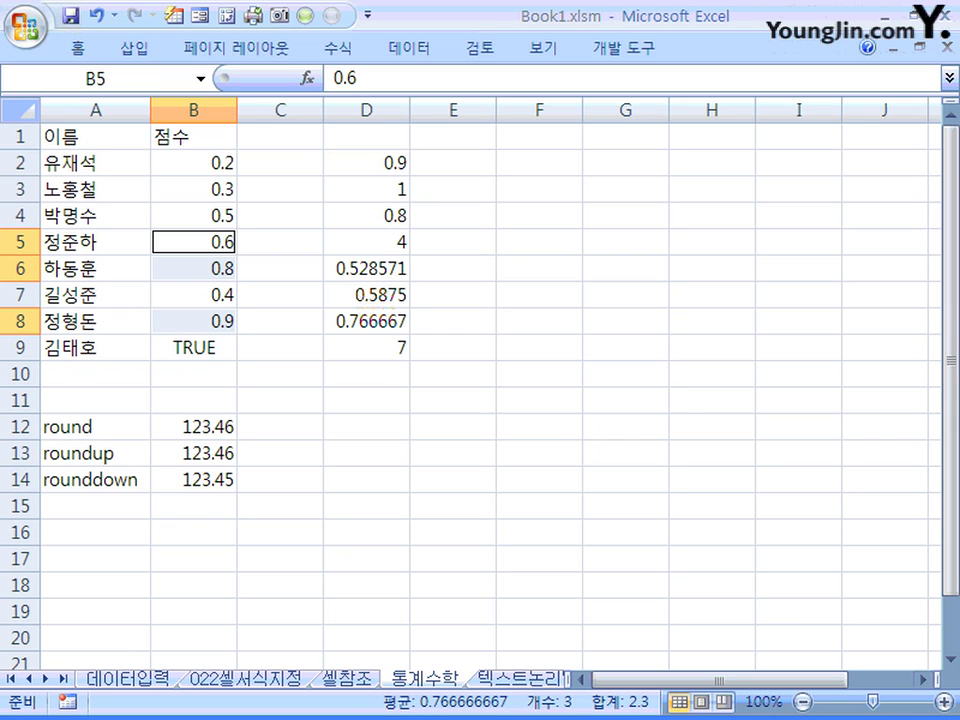
left_click(366, 321)
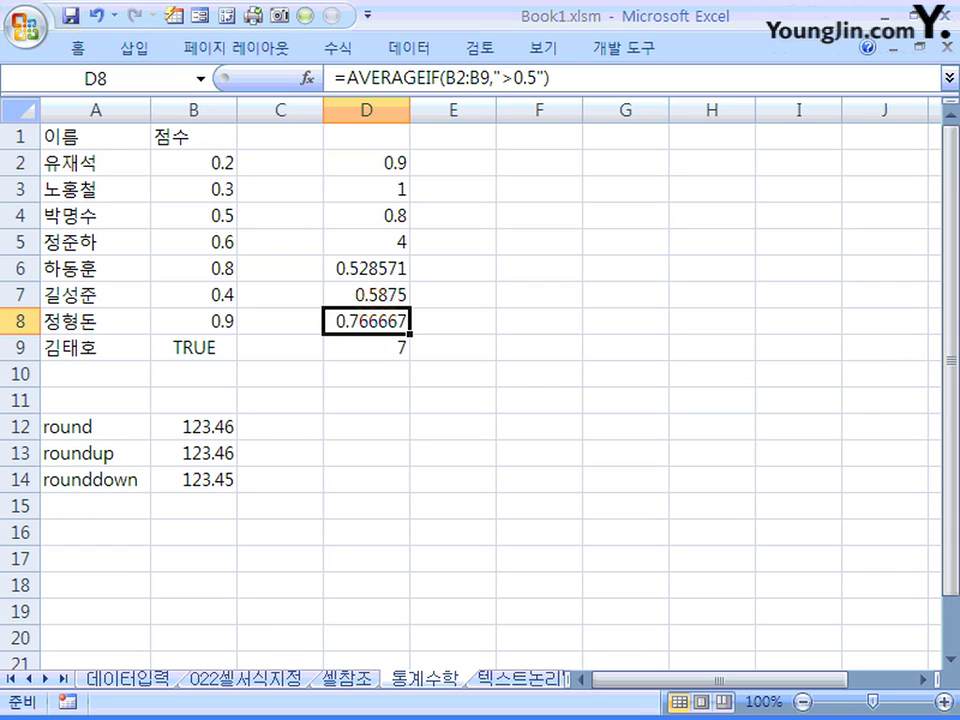
Examine the COUNT formula in D9 against its source range B2:B9
key("Down")
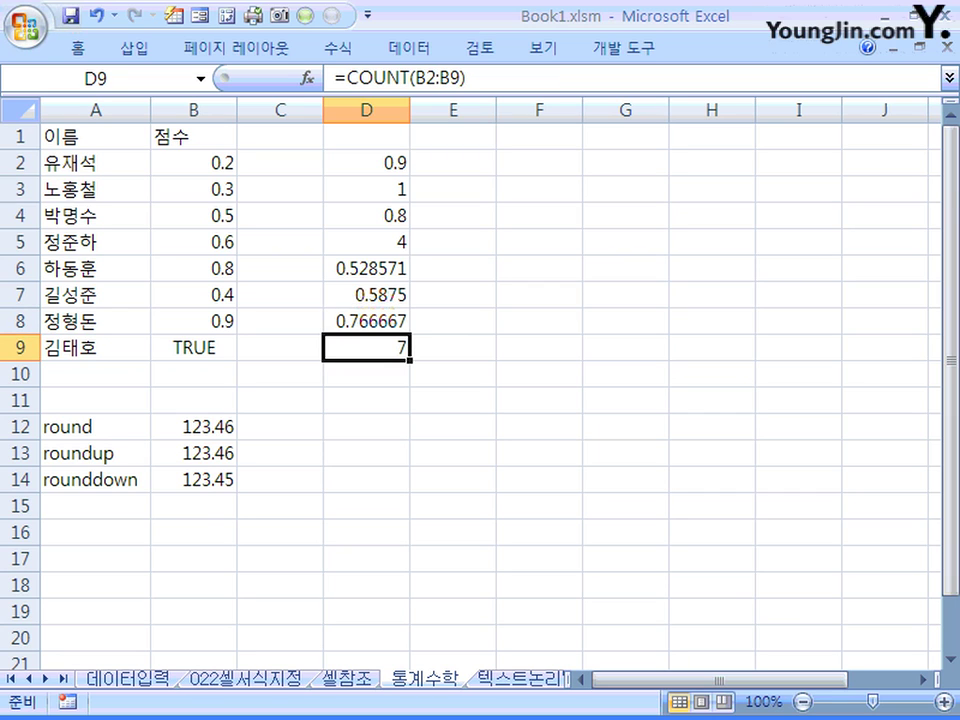
left_click(193, 162)
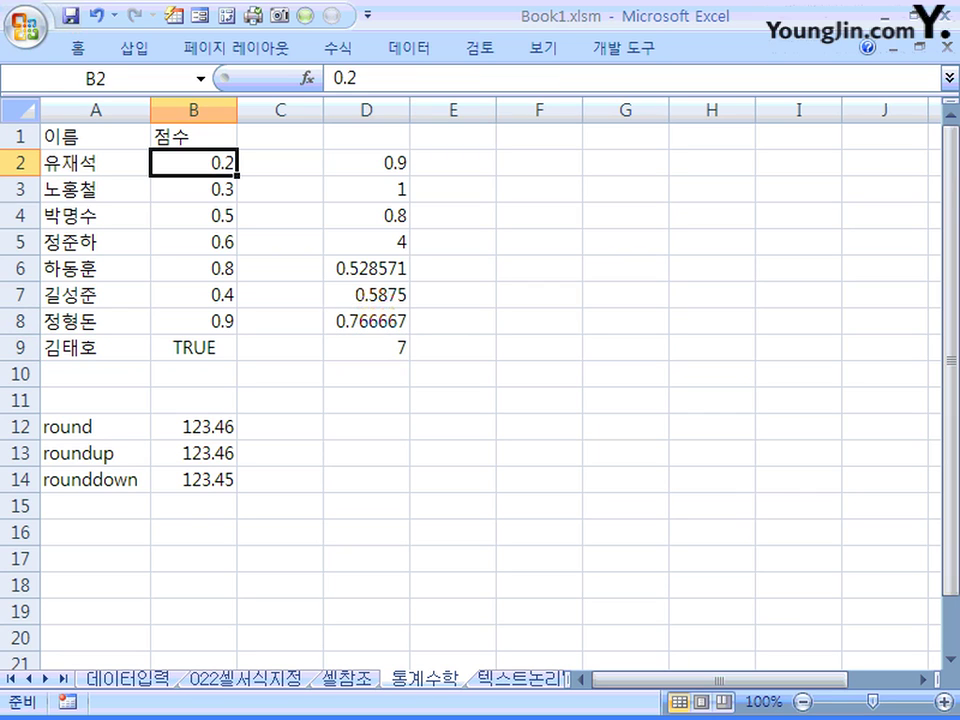
left_click_drag(193, 162, 193, 347)
left_click(366, 347)
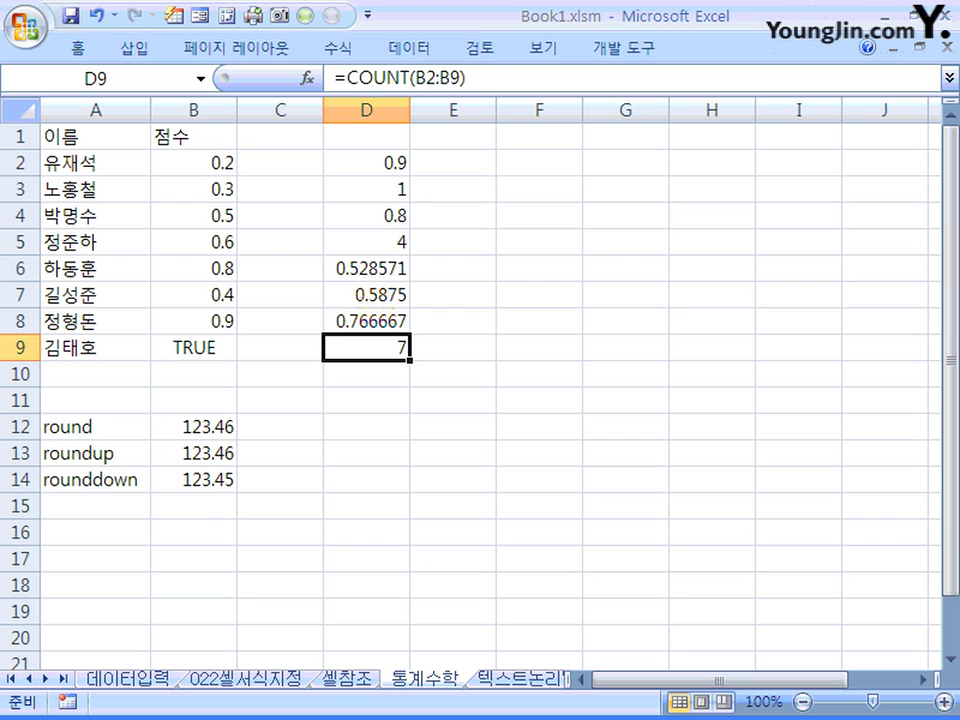
Examine the ROUND, ROUNDUP and ROUNDDOWN formulas in B12:B14, ending on the ROUND formula
left_click(193, 427)
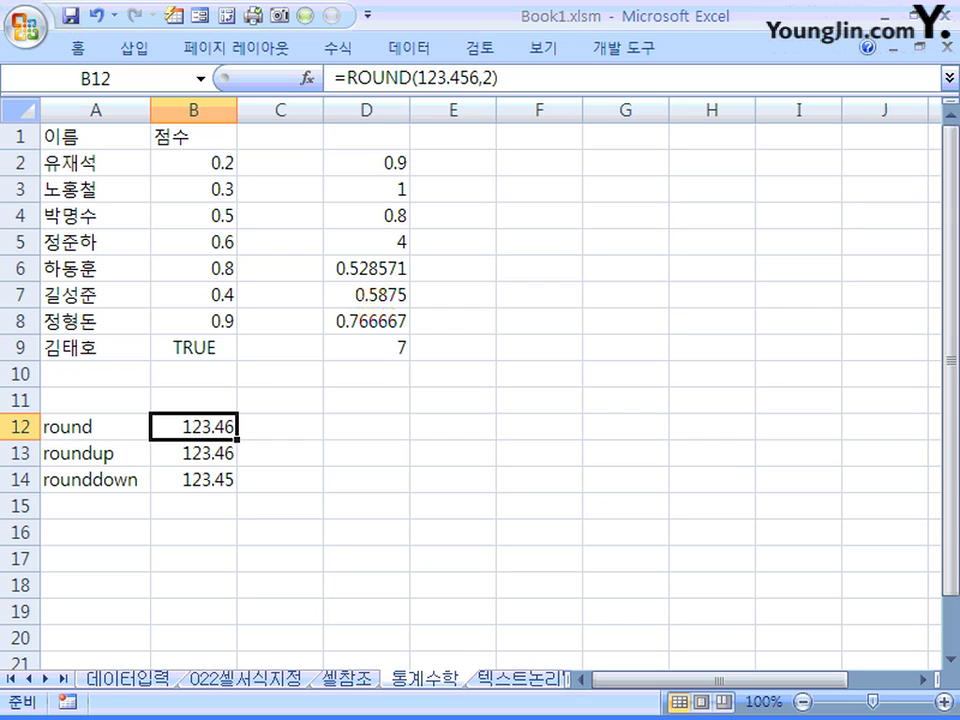
left_click(193, 453)
left_click(193, 479)
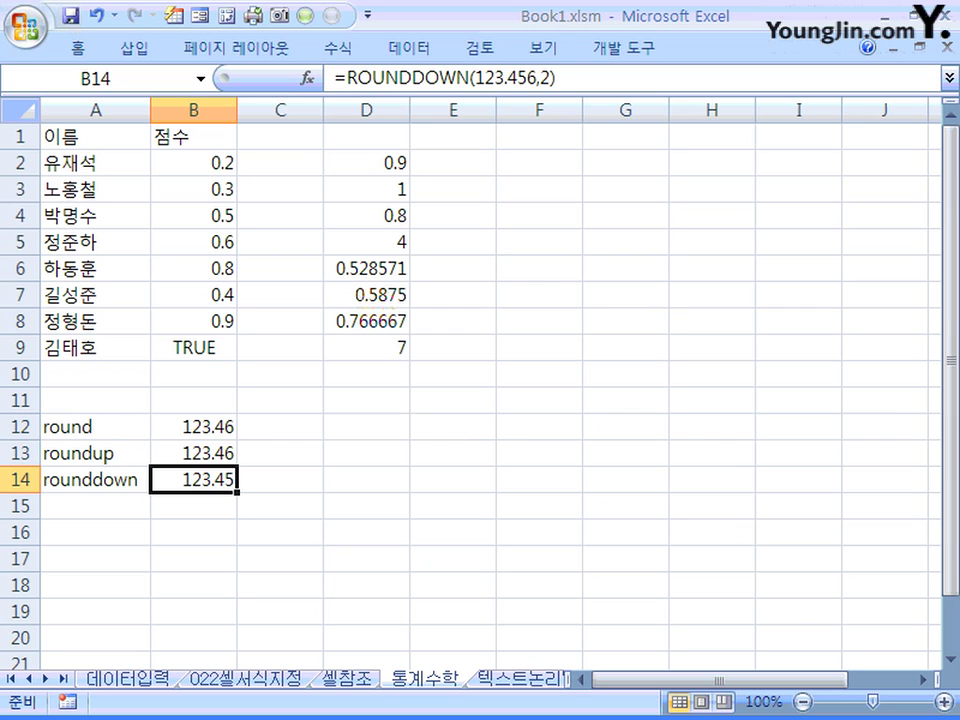
left_click(193, 426)
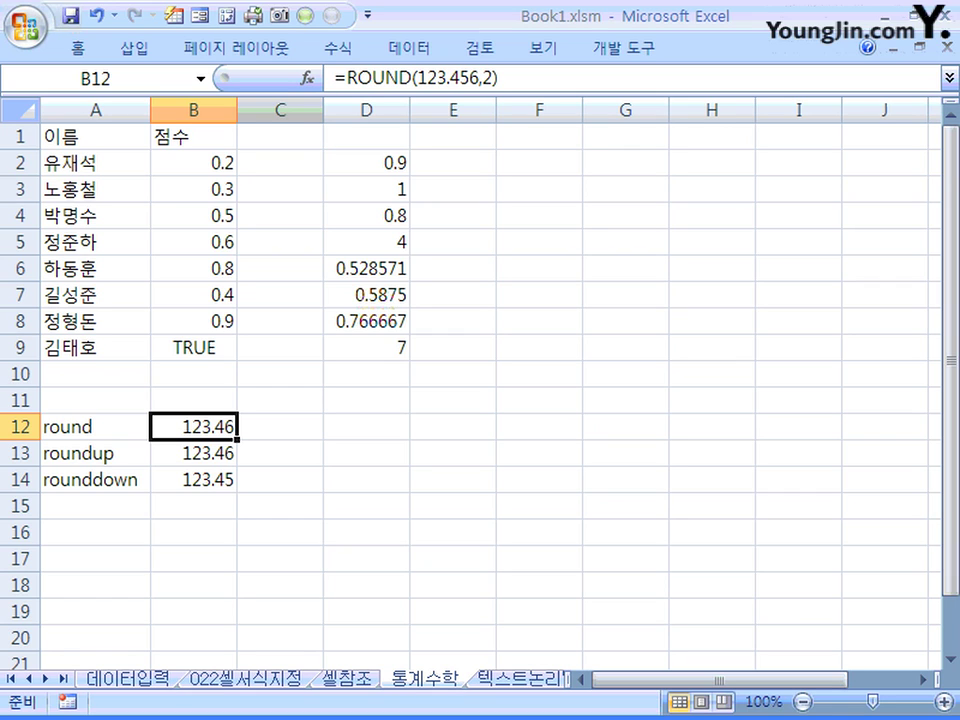
Handwrite 123.456 in red beside the rounding examples, draw an arrow from the 6 towards the 5, and mark a dot under the 5
left_click_drag(424, 390, 424, 413)
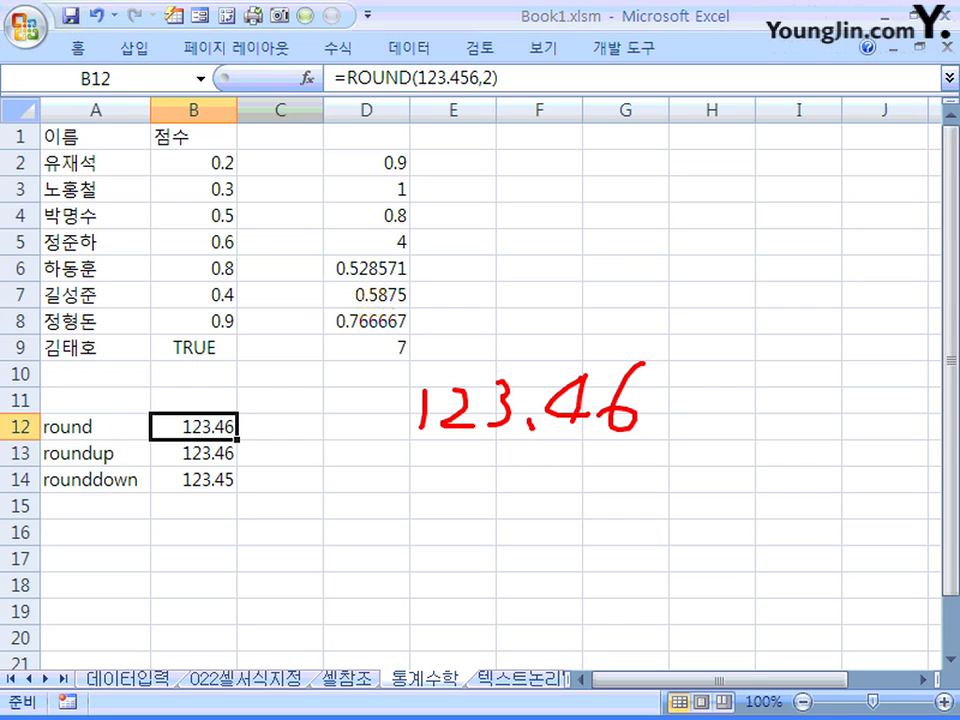
left_click_drag(602, 374, 573, 424)
left_click_drag(602, 375, 622, 382)
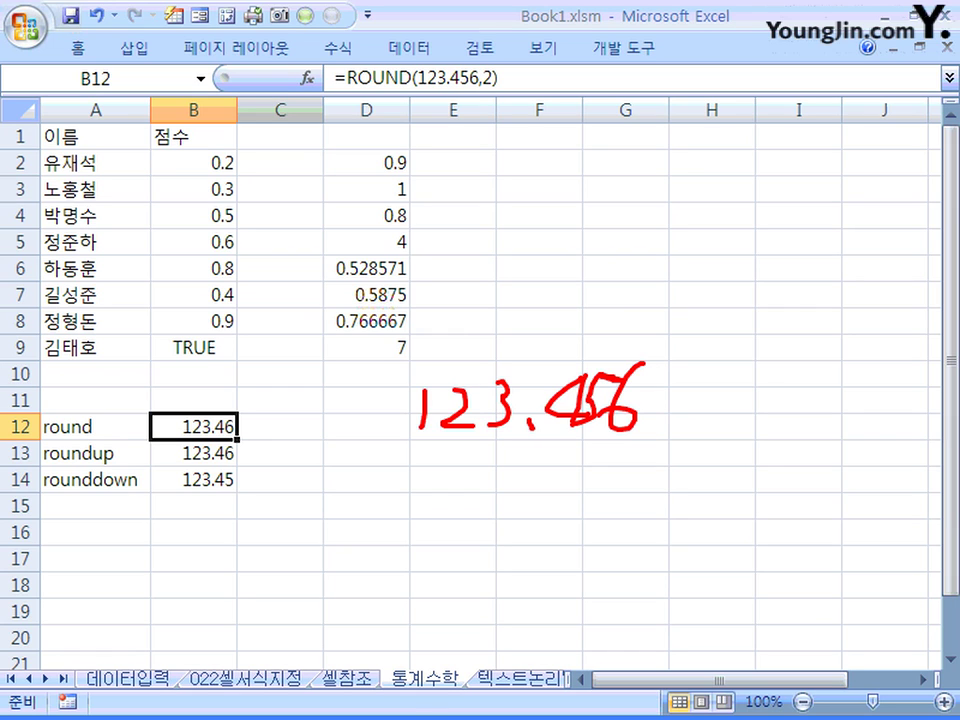
mouse_move(651, 355)
left_mouse_down()
mouse_move(622, 330)
mouse_move(600, 348)
left_mouse_up()
left_click(596, 428)
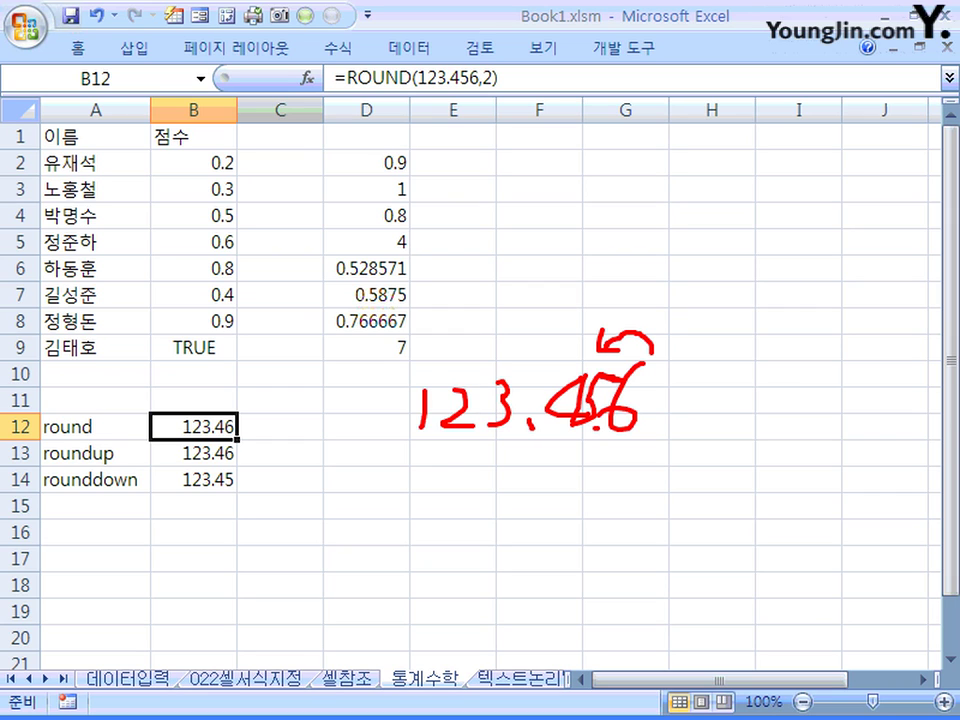
Clear the red handwriting from the sheet and examine the ROUNDUP and ROUNDDOWN formulas in B13 and B14
mouse_move(596, 428)
left_mouse_down()
mouse_move(587, 464)
mouse_move(576, 450)
left_mouse_up()
key("Escape")
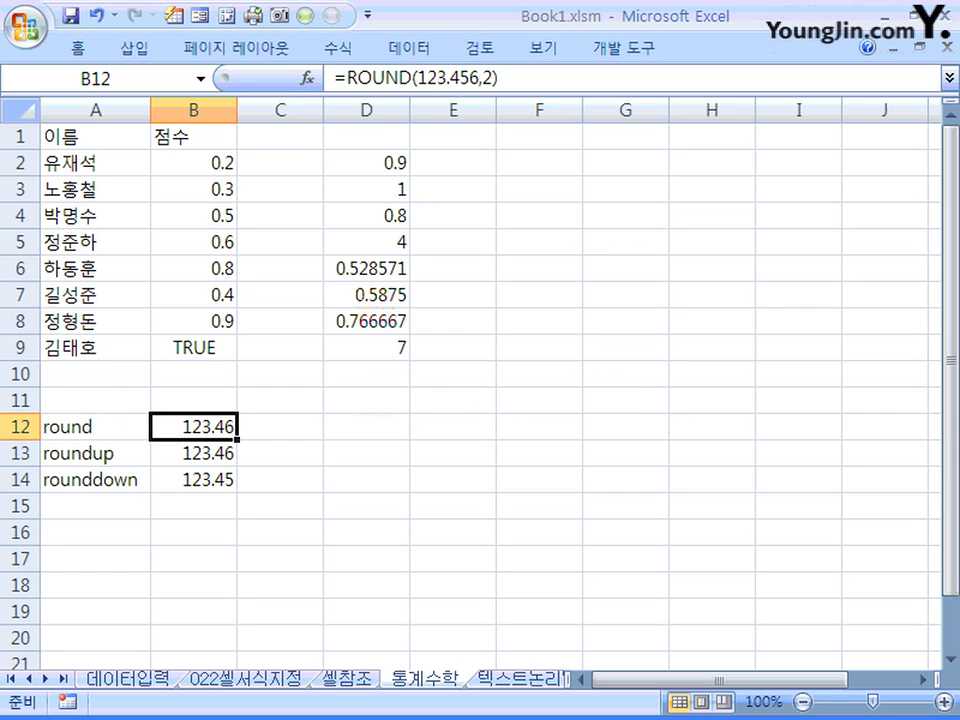
left_click(193, 453)
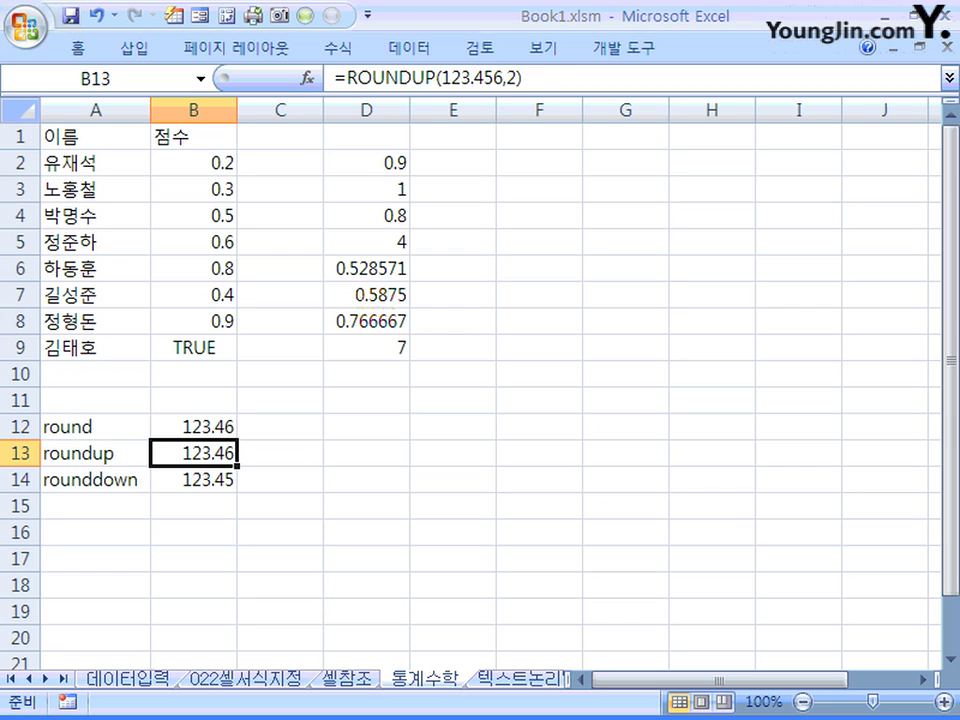
left_click(193, 479)
Copy the formula text =ROUND(123.456,2) from B12 and enter it in D12
left_click(193, 426)
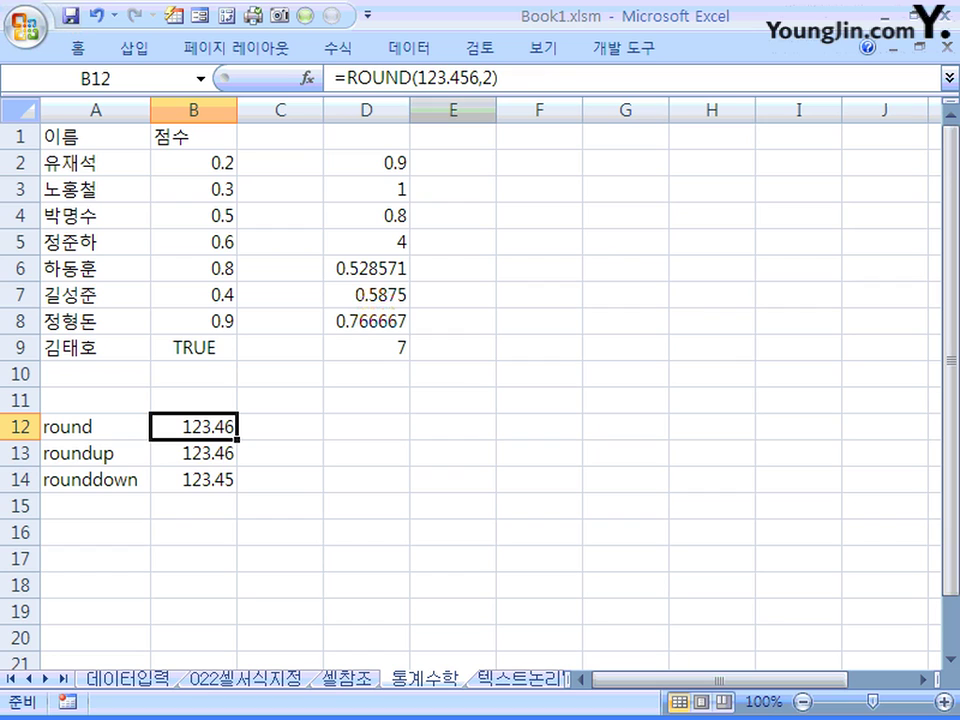
left_click_drag(499, 78, 333, 78)
key("ctrl+c")
key("Escape")
left_click(366, 400)
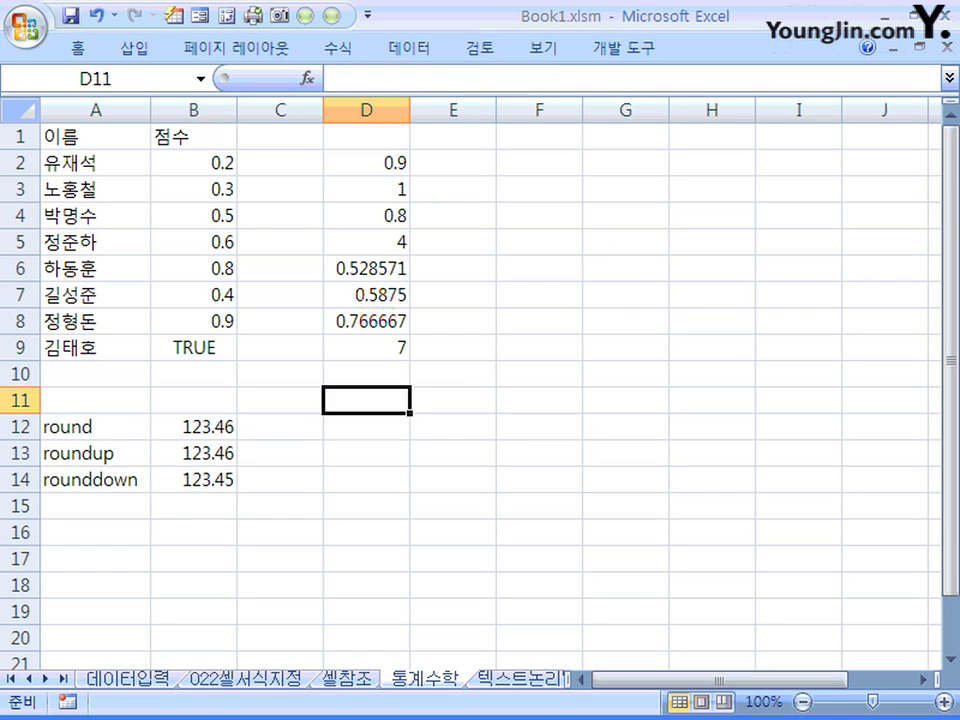
left_click(366, 426)
type("=")
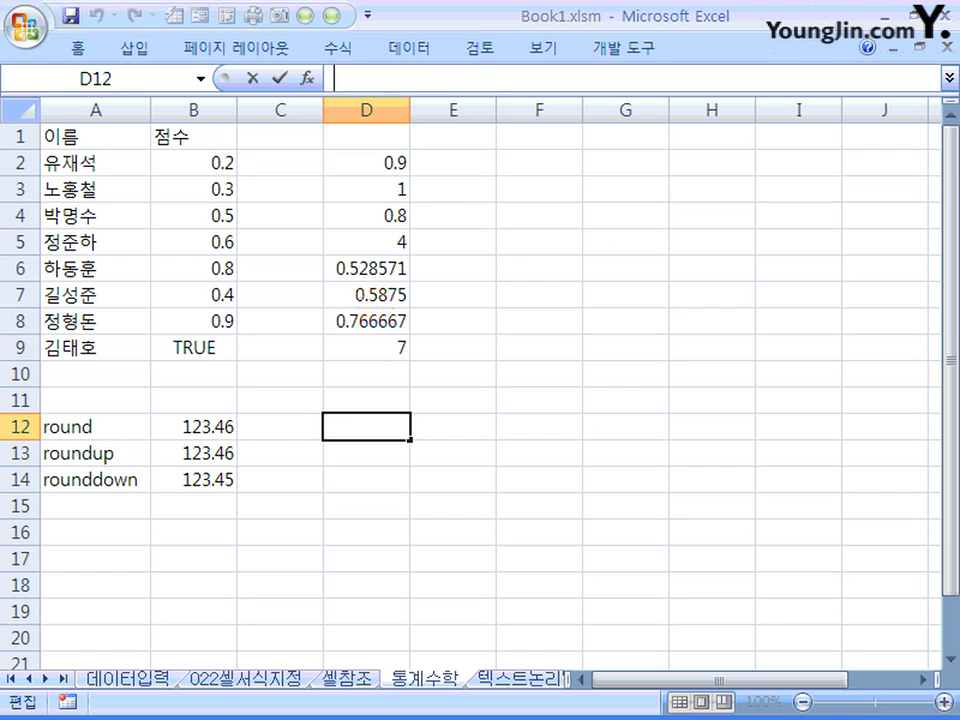
key("ctrl+v")
key("ctrl+Return")
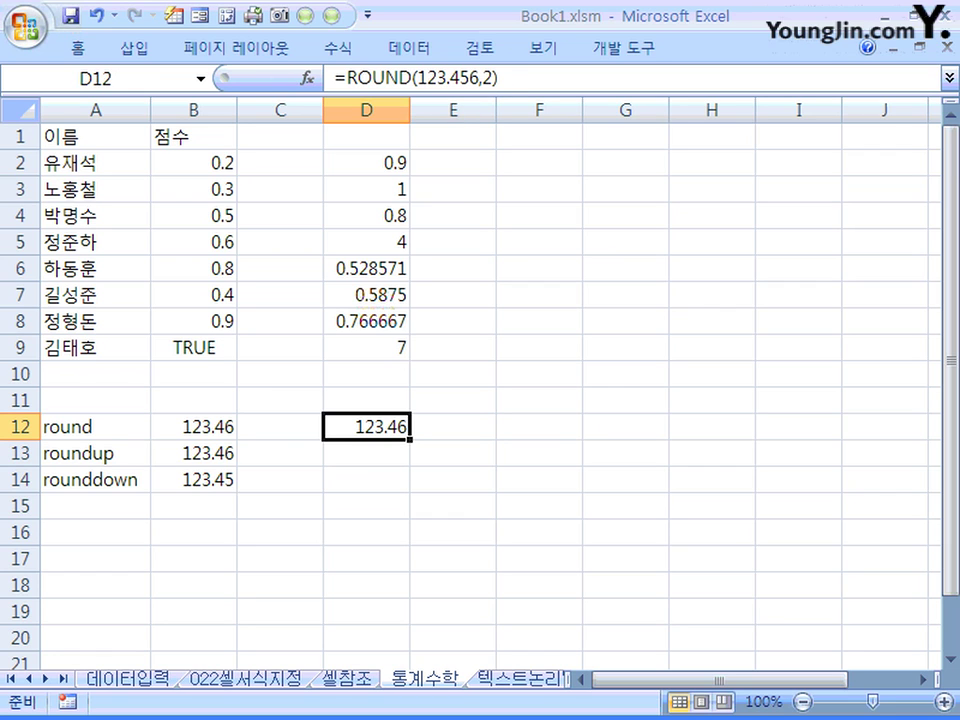
Change the number in D12's ROUND formula to 123.451 and reselect the cell
left_click_drag(469, 78, 480, 78)
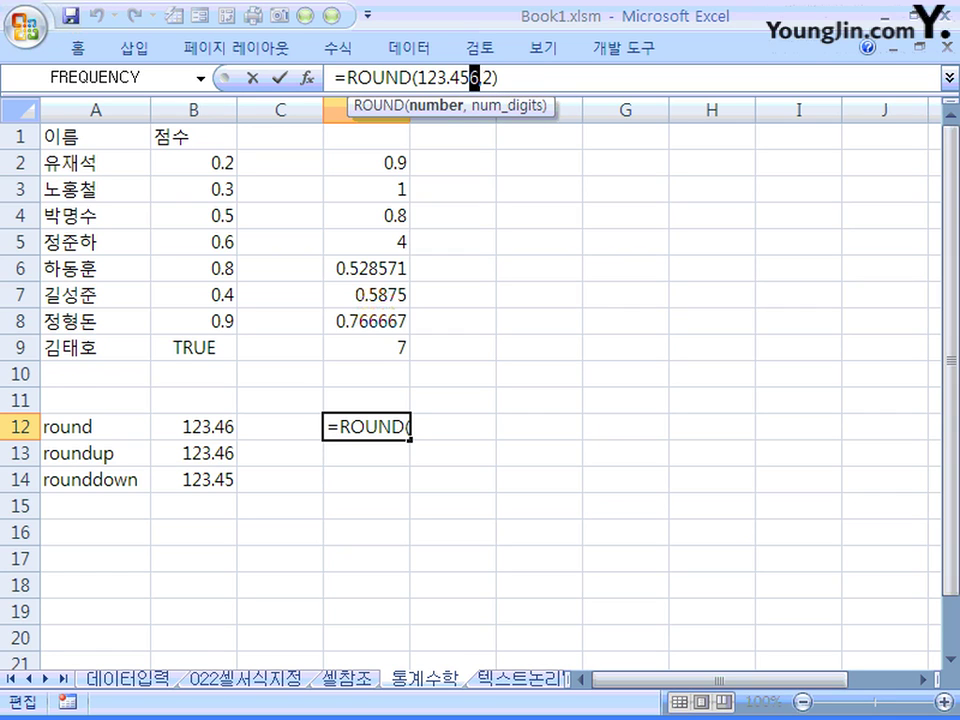
type("1")
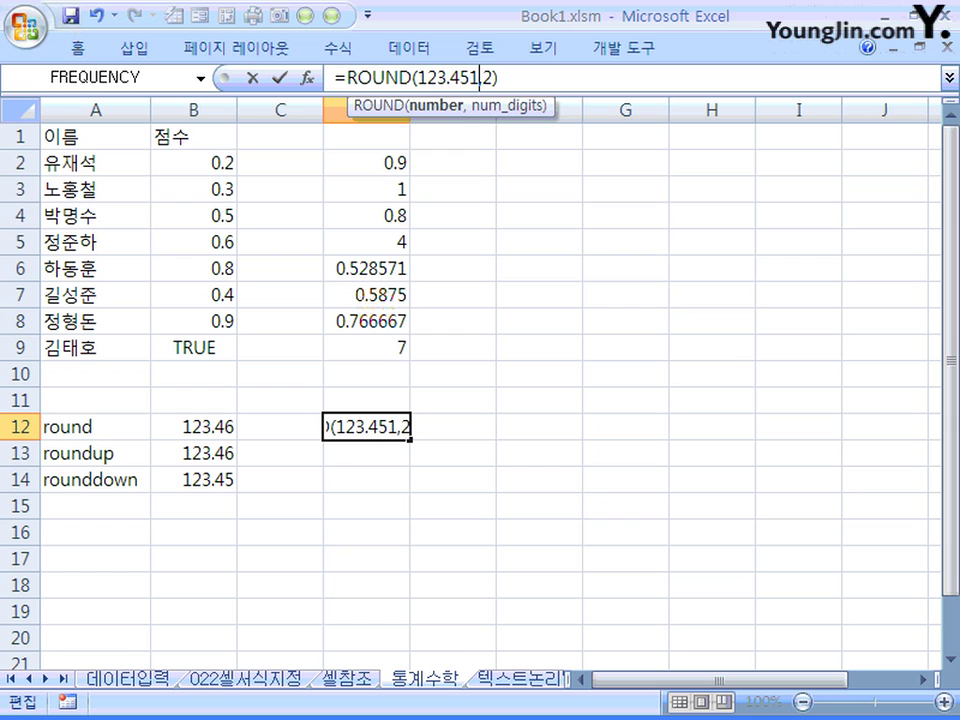
key("Return")
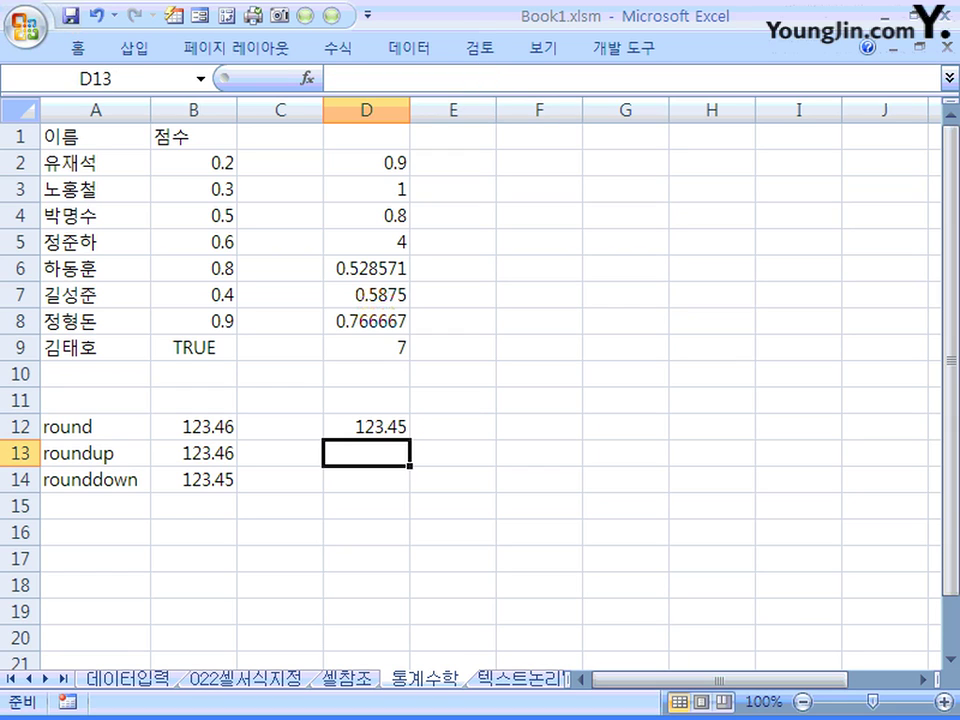
key("Up")
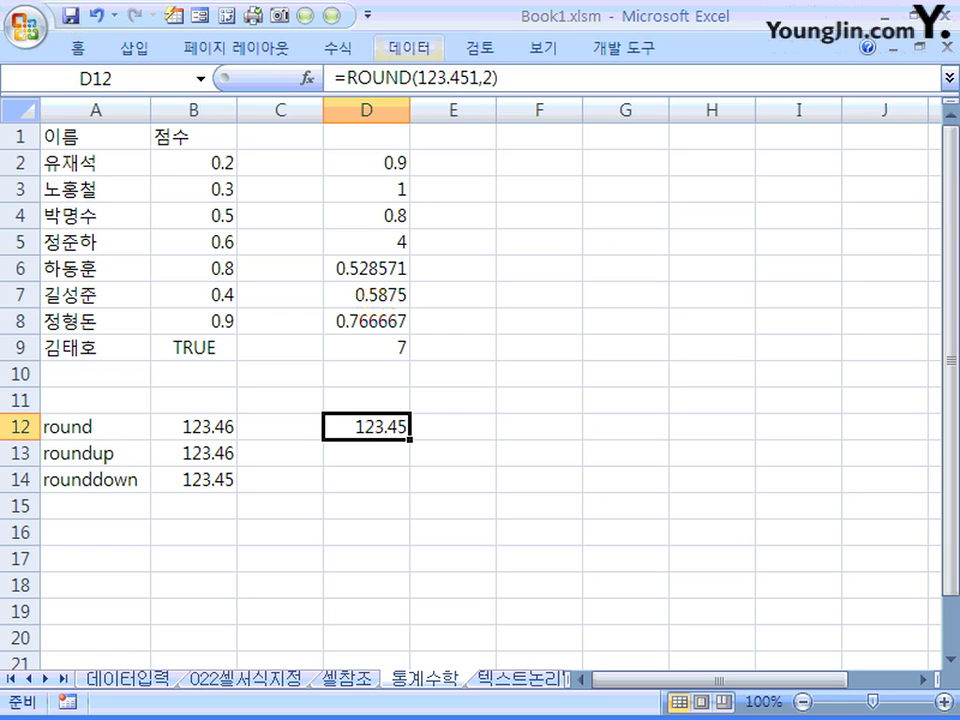
Change the function in D12 to ROUNDUP, keeping its arguments, and reselect the cell
left_click(412, 77)
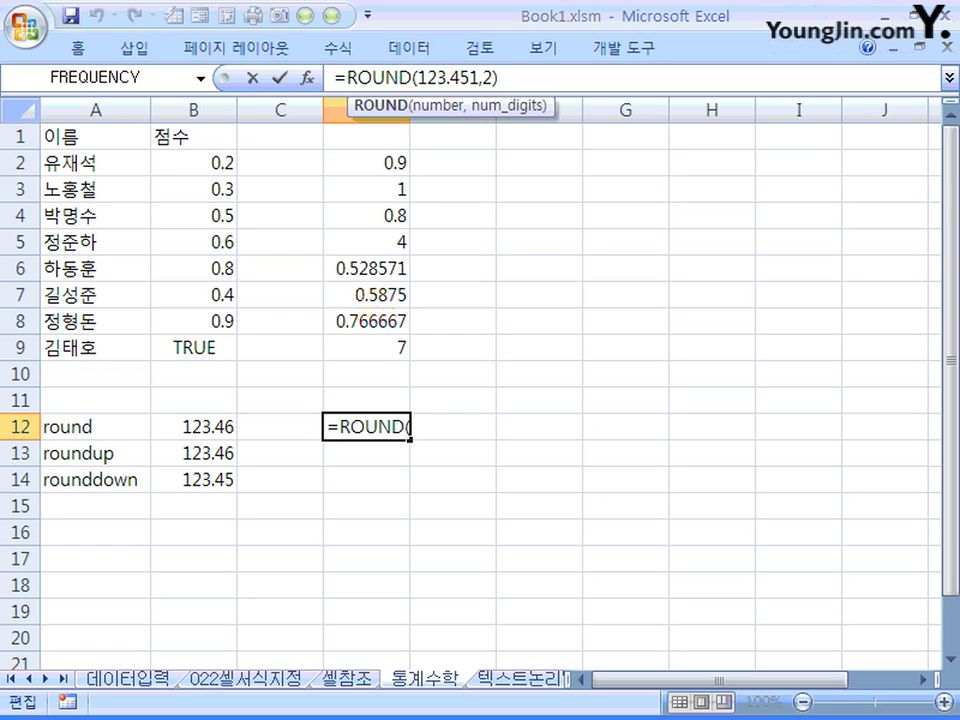
type("up")
key("Return")
key("Up")
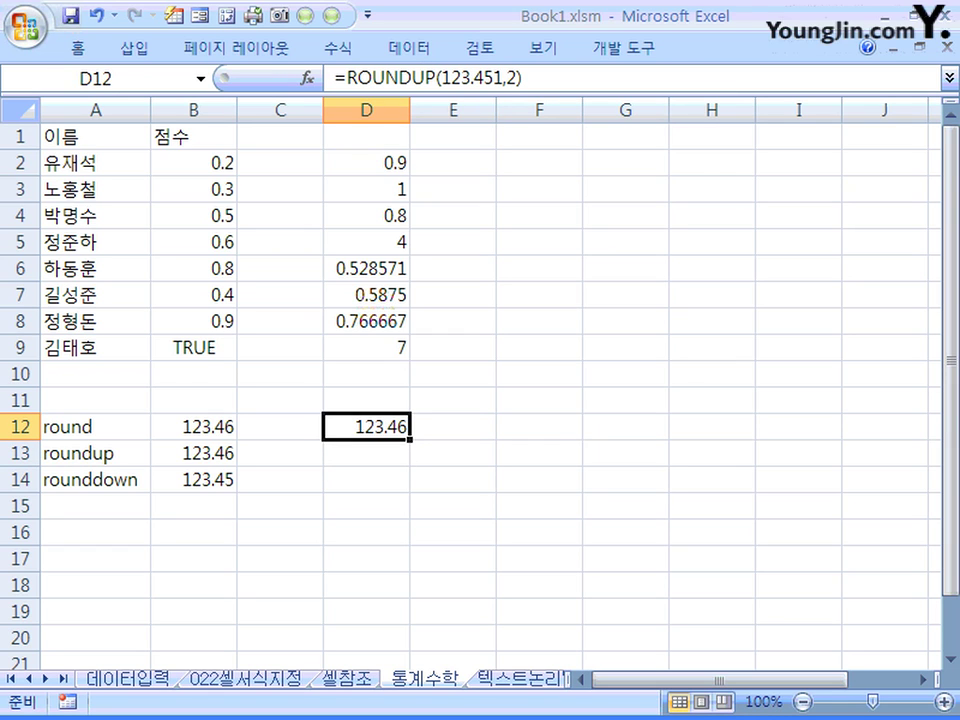
Examine D12's ROUNDUP formula by highlighting the last digit of 123.451 and the num_digits argument 2, leaving the formula as is
left_click(497, 78)
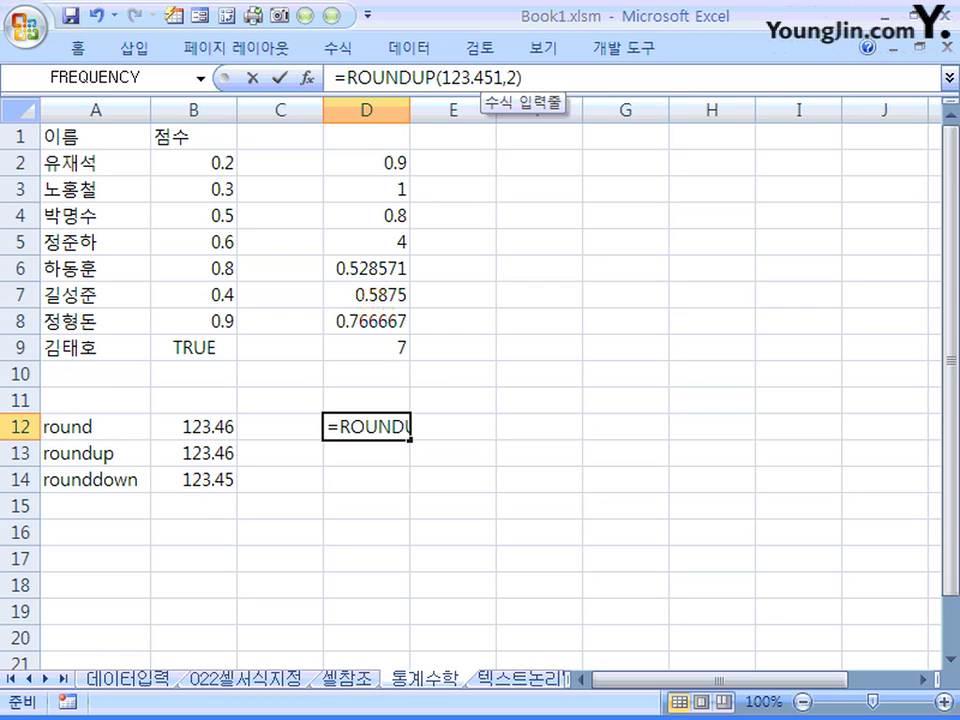
left_click_drag(492, 78, 503, 78)
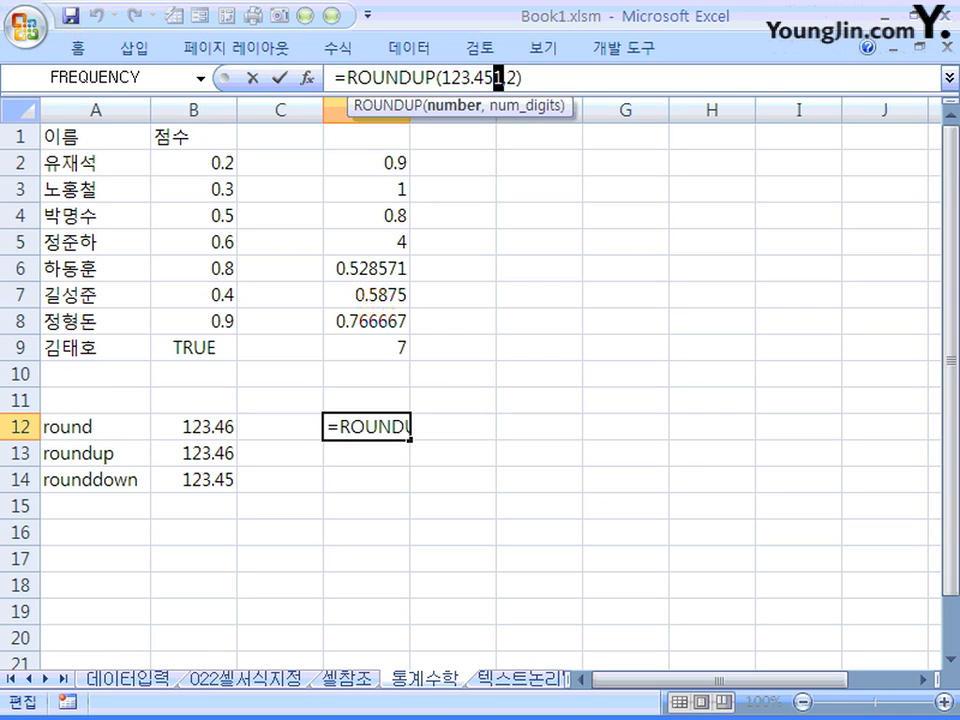
left_click_drag(506, 78, 517, 78)
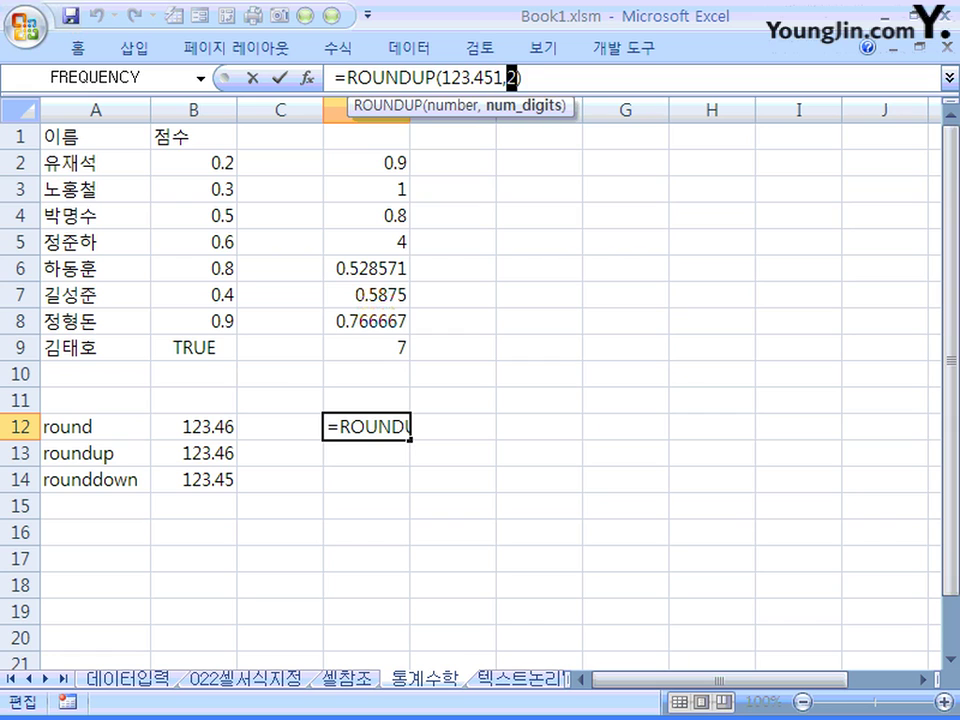
left_click(515, 78)
key("ctrl+Return")
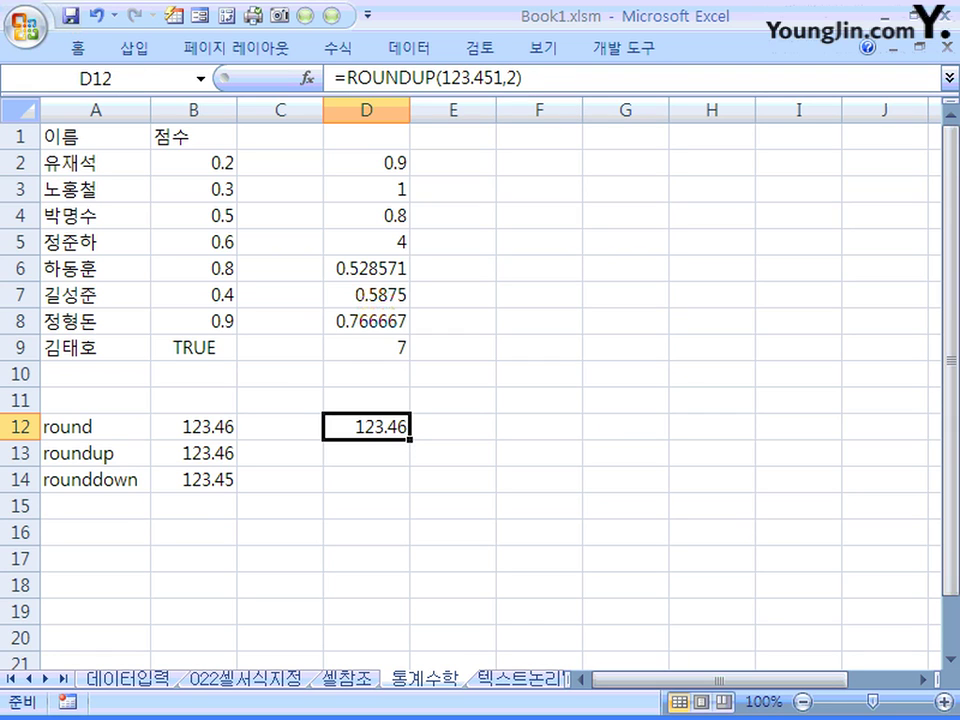